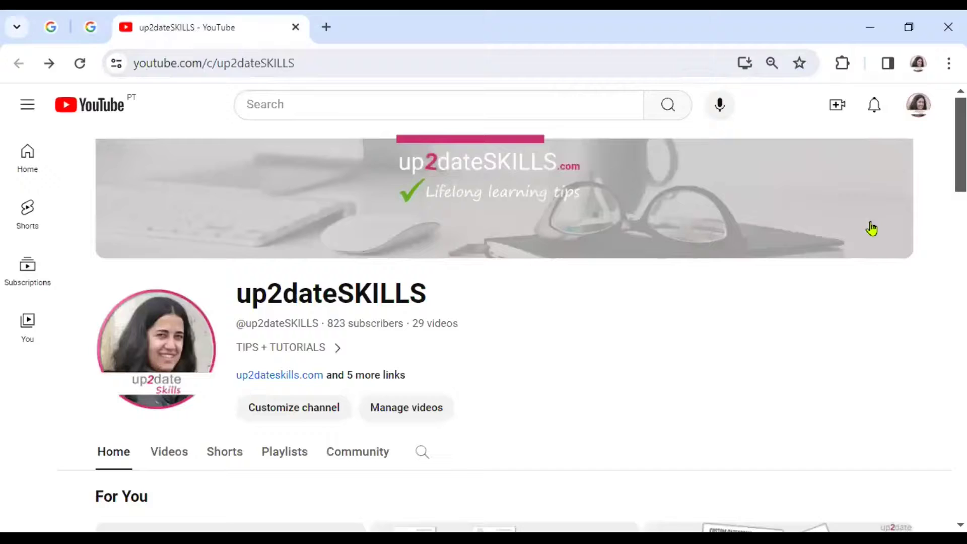
# From the Google homepage tab, go to console.developers.google.com to reach the APIs & Services dashboard.
pyautogui.click(92, 28)
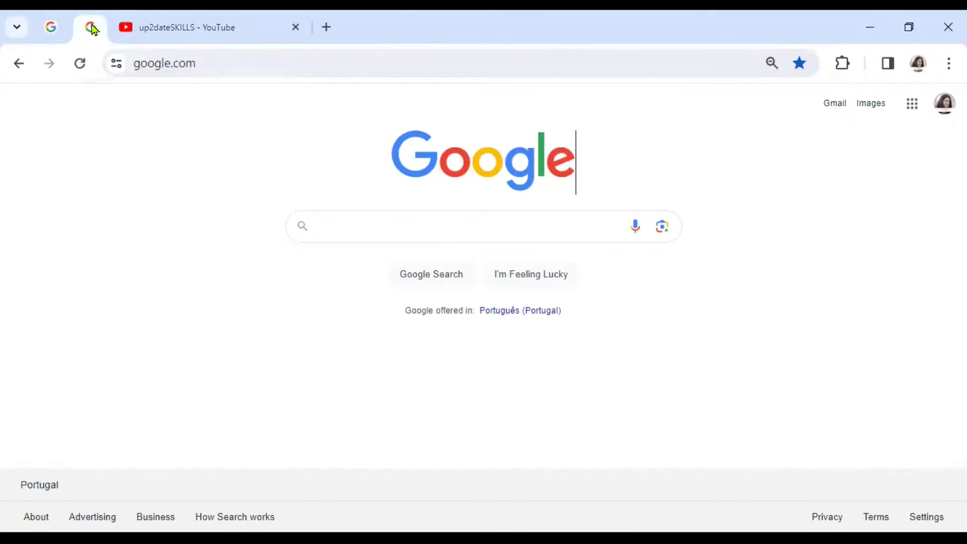
pyautogui.click(180, 64)
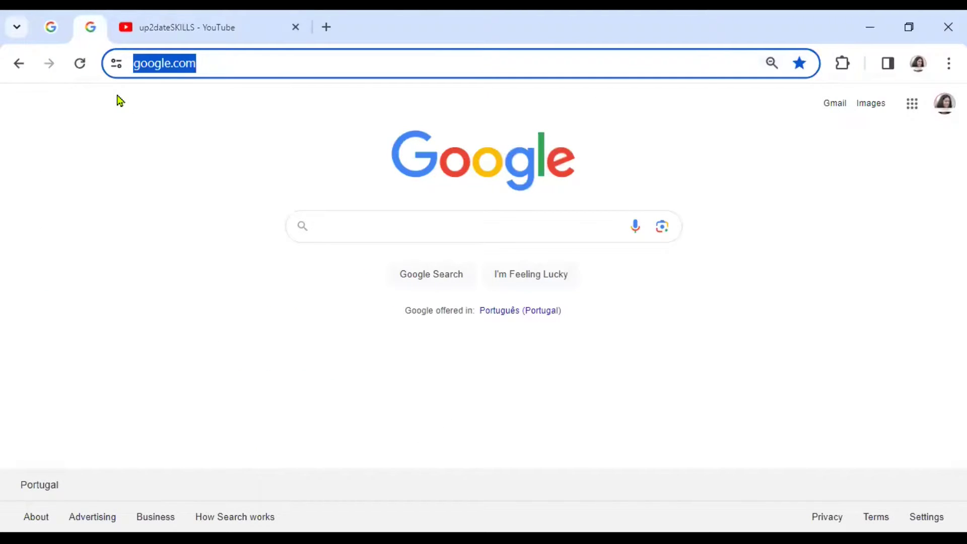
pyautogui.write('console.developers.google.com')
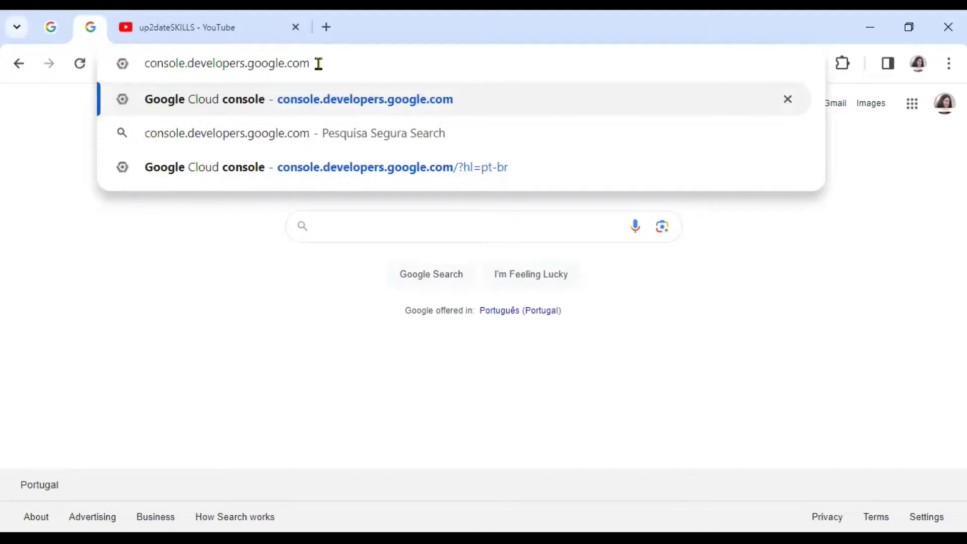
pyautogui.press('Return')
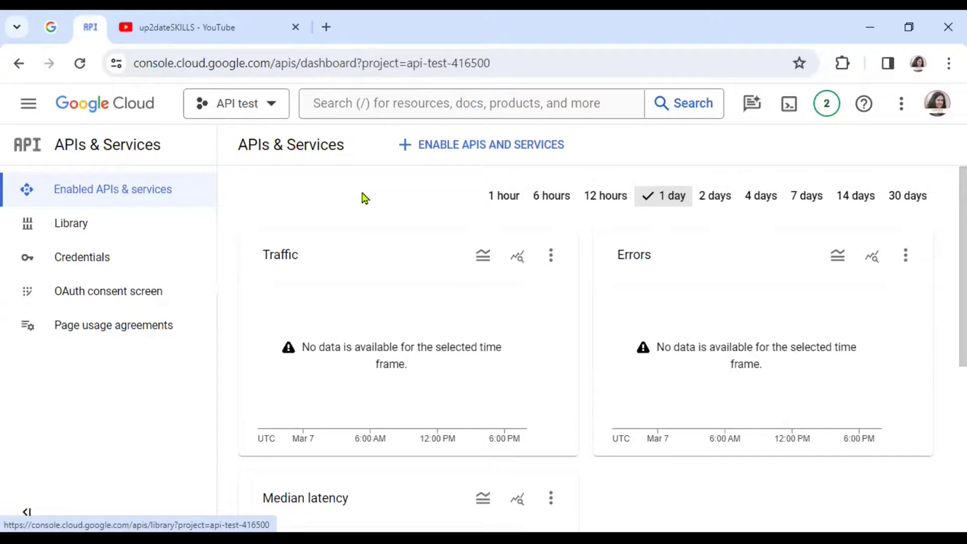
# Open the API Library through Enable APIs and Services to browse for YouTube APIs.
pyautogui.click(453, 152)
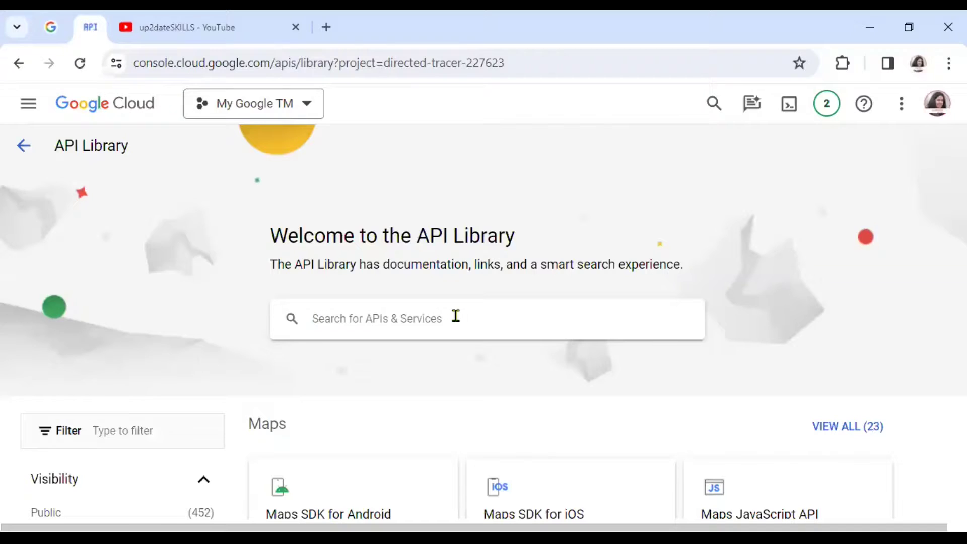
pyautogui.scroll(-2, 456, 316)
pyautogui.scroll(-2, 456, 322)
pyautogui.scroll(-2, 456, 321)
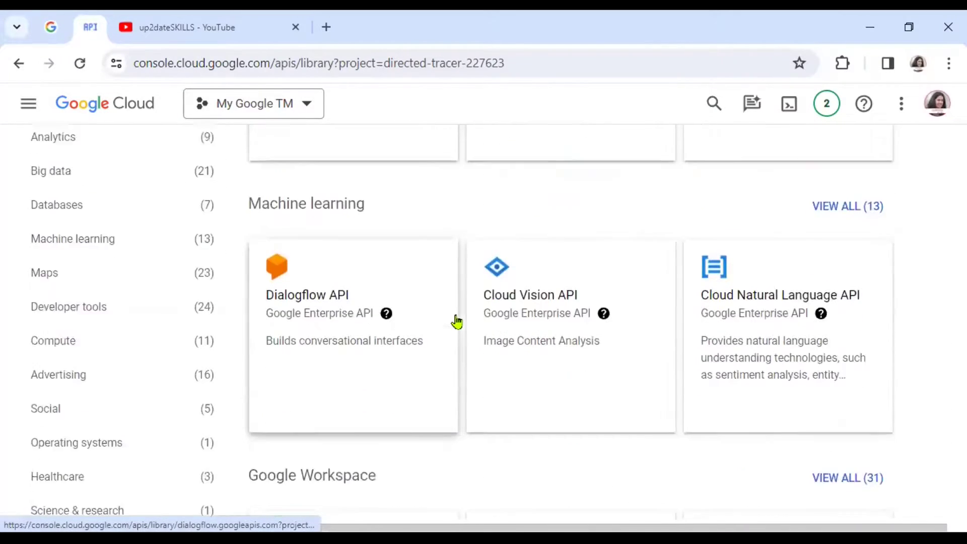
pyautogui.scroll(-3, 456, 322)
pyautogui.scroll(-3, 456, 321)
pyautogui.scroll(-1, 456, 321)
pyautogui.scroll(-2, 456, 324)
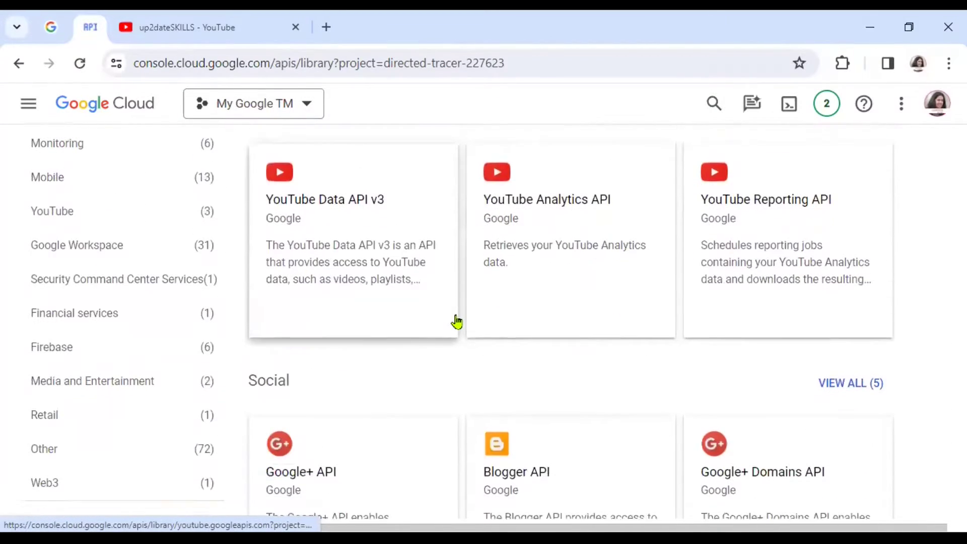
pyautogui.scroll(1, 456, 323)
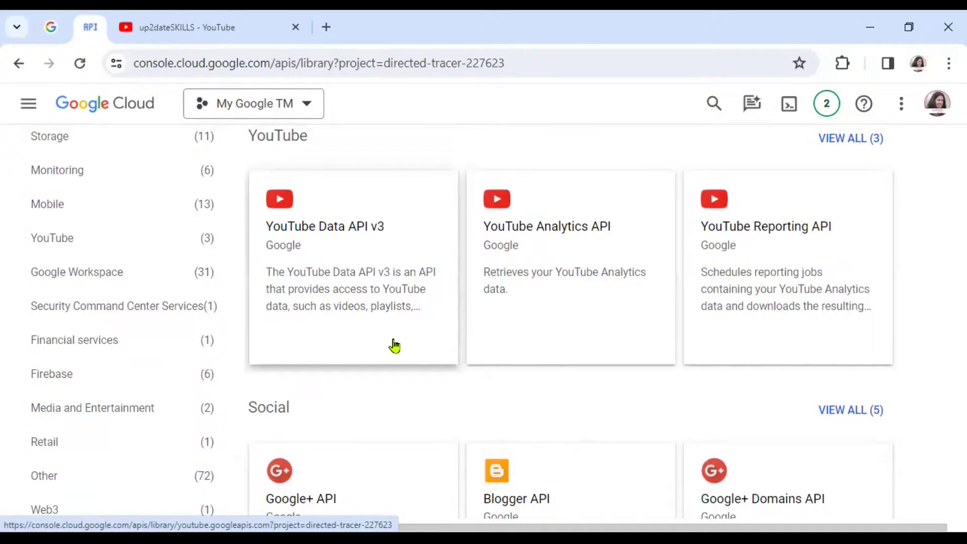
# Open YouTube Data API v3, view its Overview, Documentation and Support sections, and launch Support resources.
pyautogui.click(394, 345)
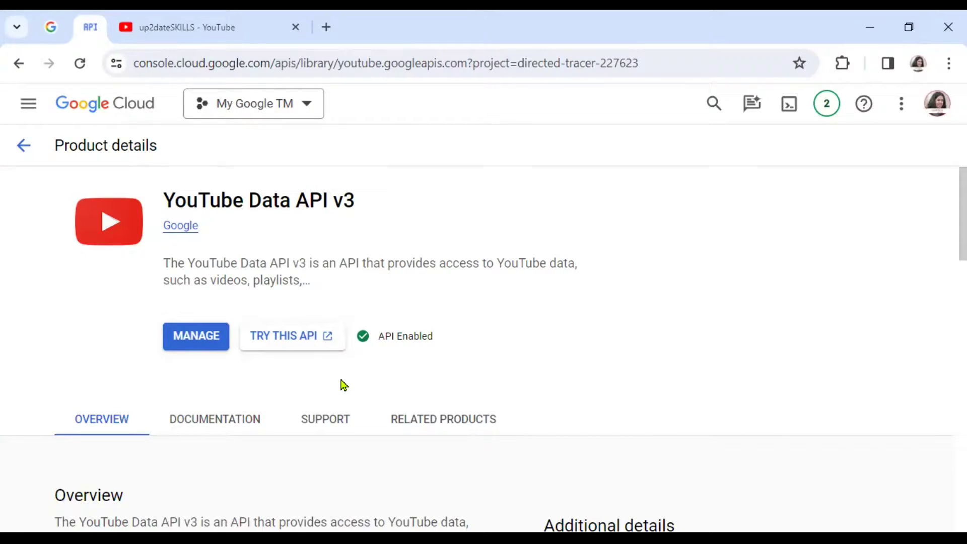
pyautogui.click(112, 420)
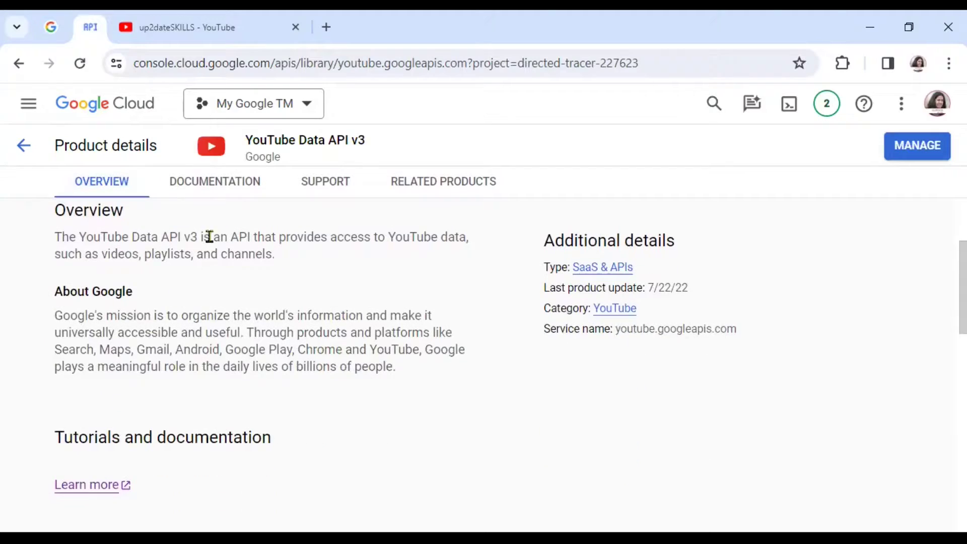
pyautogui.click(192, 189)
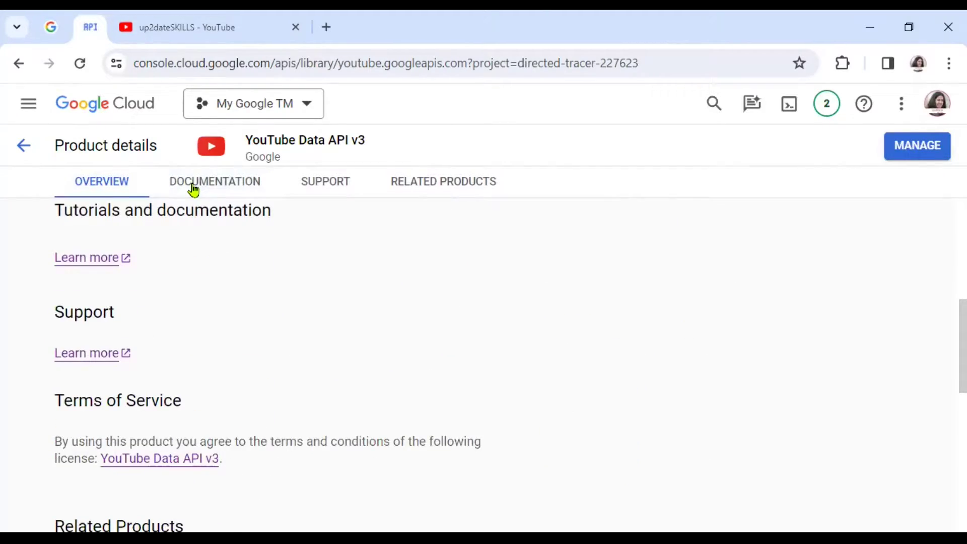
pyautogui.click(324, 180)
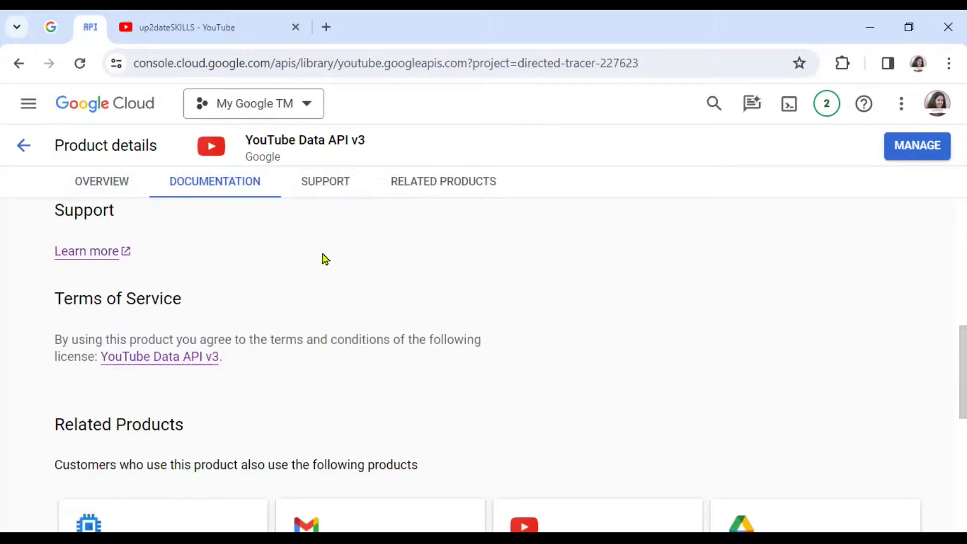
pyautogui.click(98, 257)
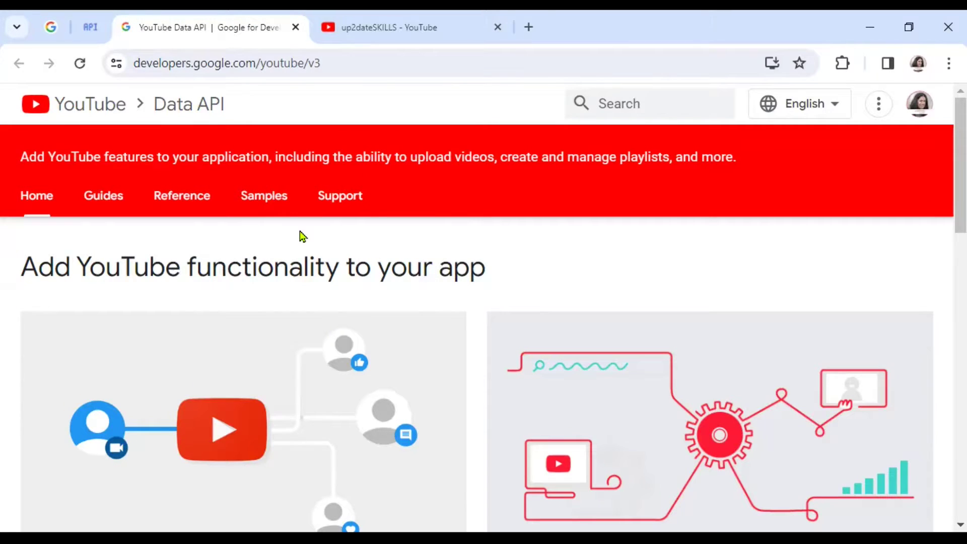
pyautogui.scroll(-1, 300, 236)
pyautogui.scroll(-1, 300, 236)
pyautogui.scroll(-1, 299, 236)
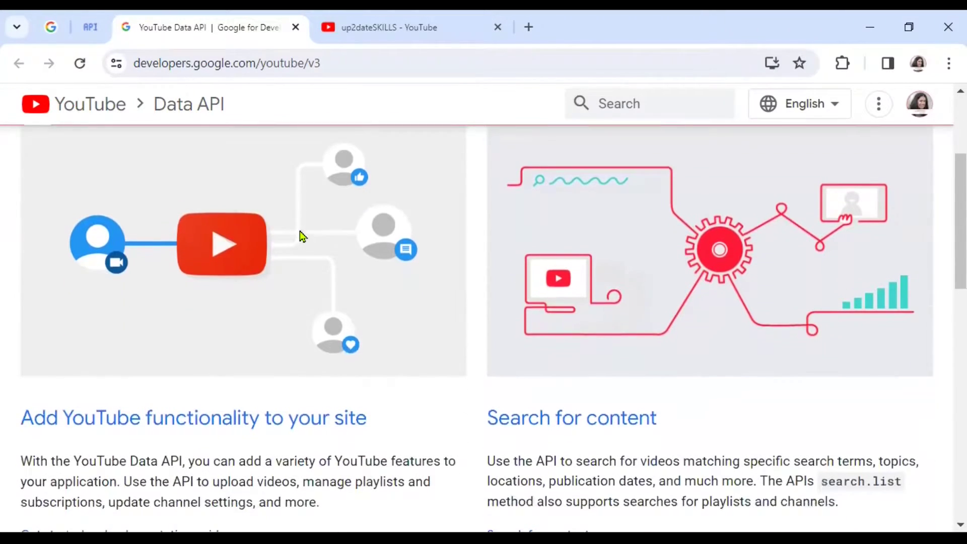
pyautogui.scroll(-1, 300, 237)
pyautogui.scroll(2, 301, 236)
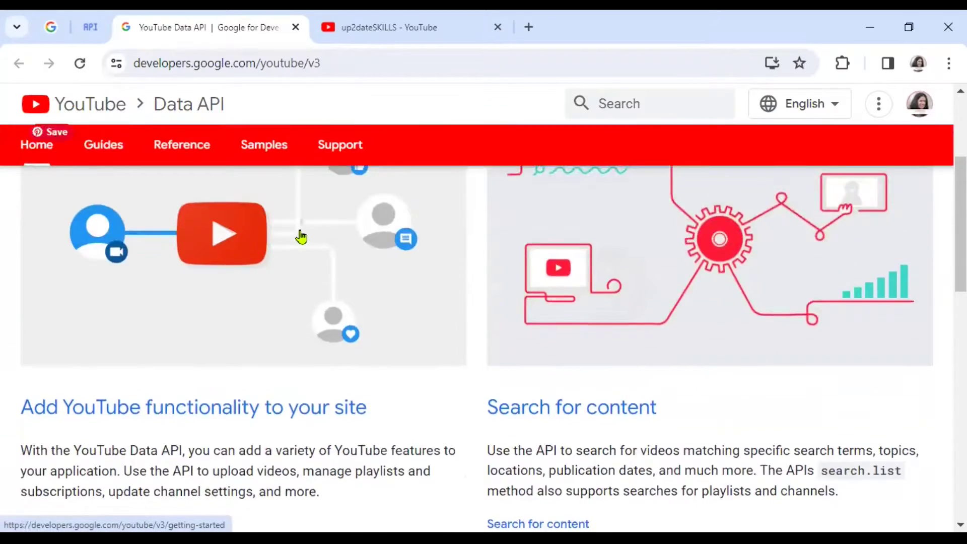
pyautogui.scroll(2, 300, 237)
pyautogui.scroll(1, 300, 237)
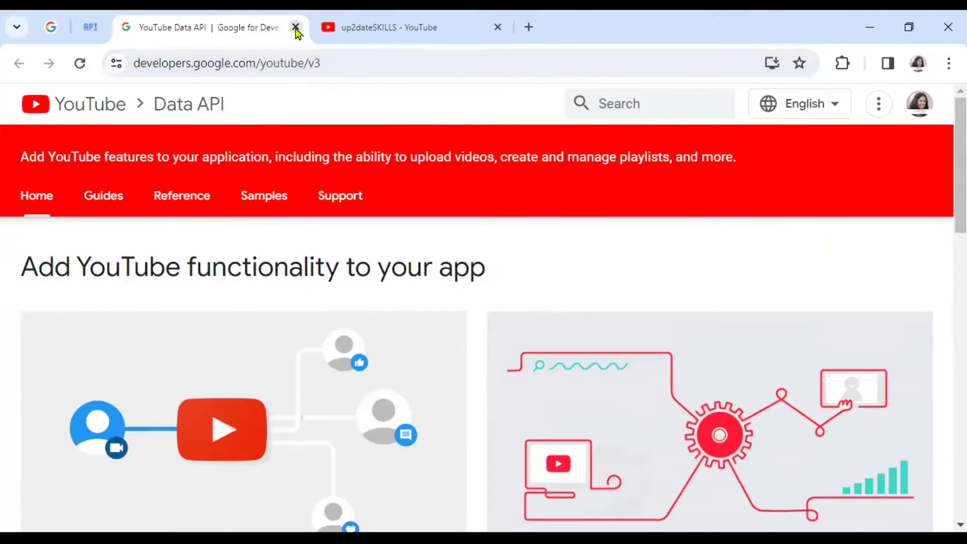
pyautogui.moveTo(204, 27)
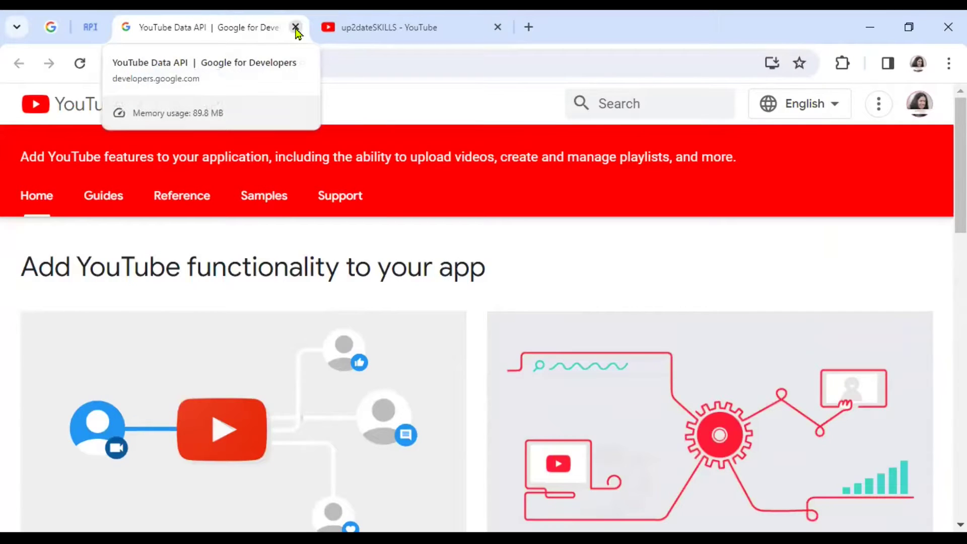
# Close the YouTube Data API documentation tab and go back to the API Library.
pyautogui.click(296, 28)
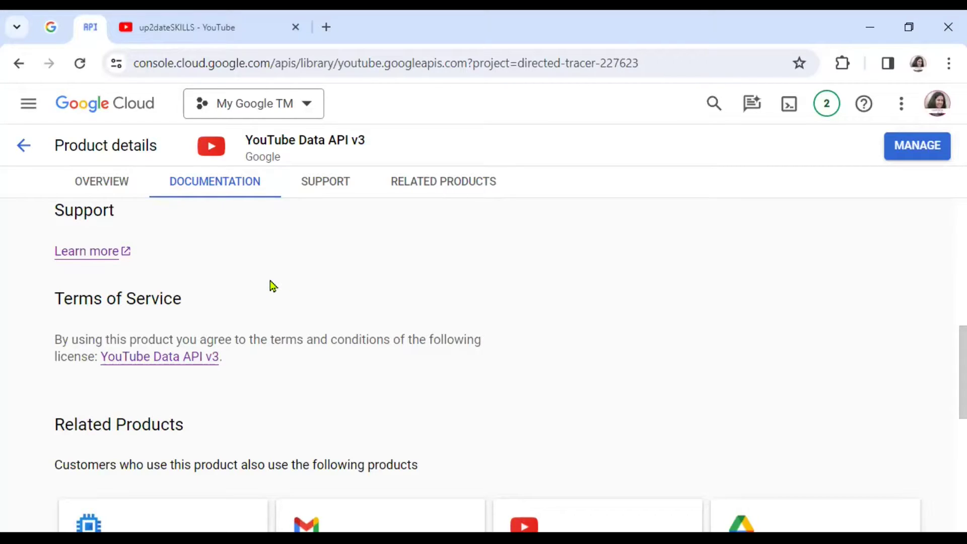
pyautogui.click(24, 148)
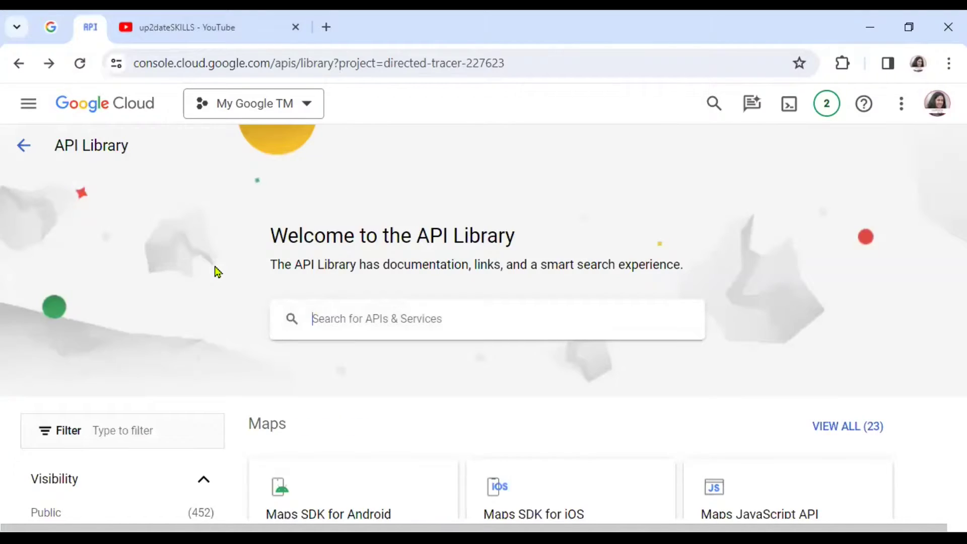
# Use the back arrow beside API Library to reach the APIs & Services dashboard.
pyautogui.click(21, 147)
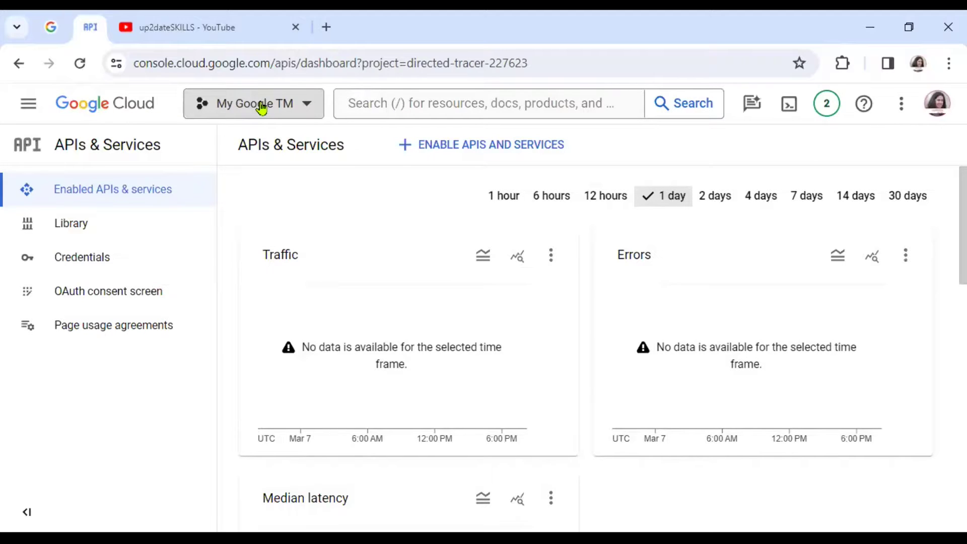
# Start a new project from the project picker and name it 'YouTube API for up2dateskills'.
pyautogui.click(261, 106)
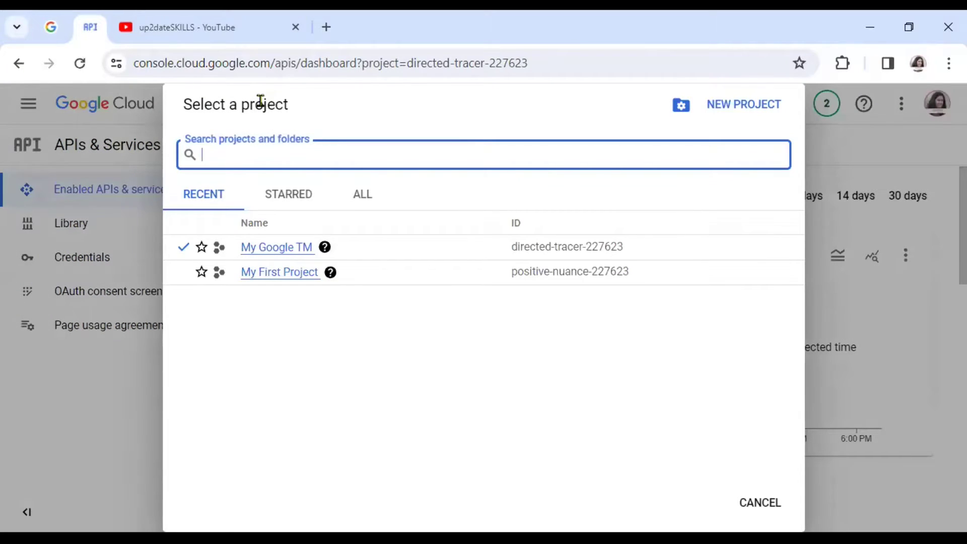
pyautogui.click(745, 106)
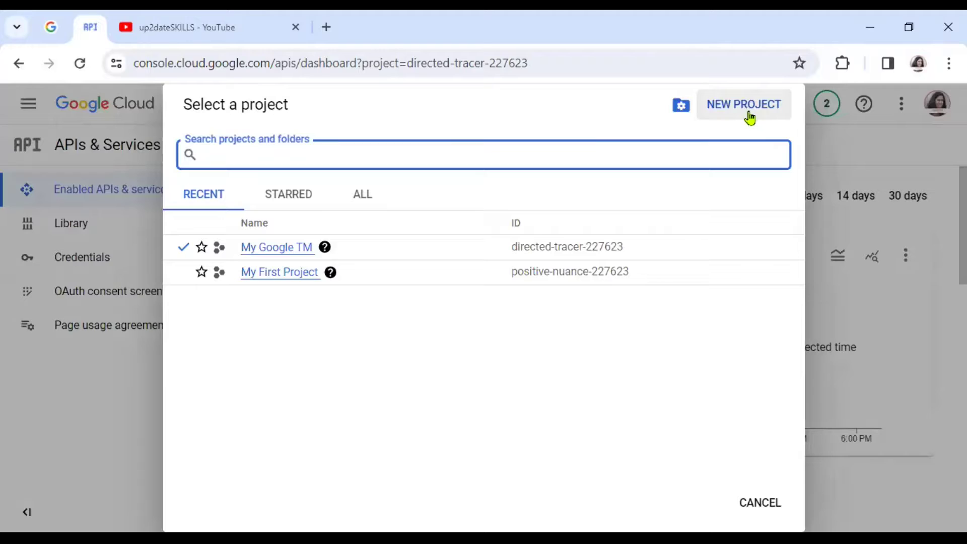
pyautogui.click(751, 111)
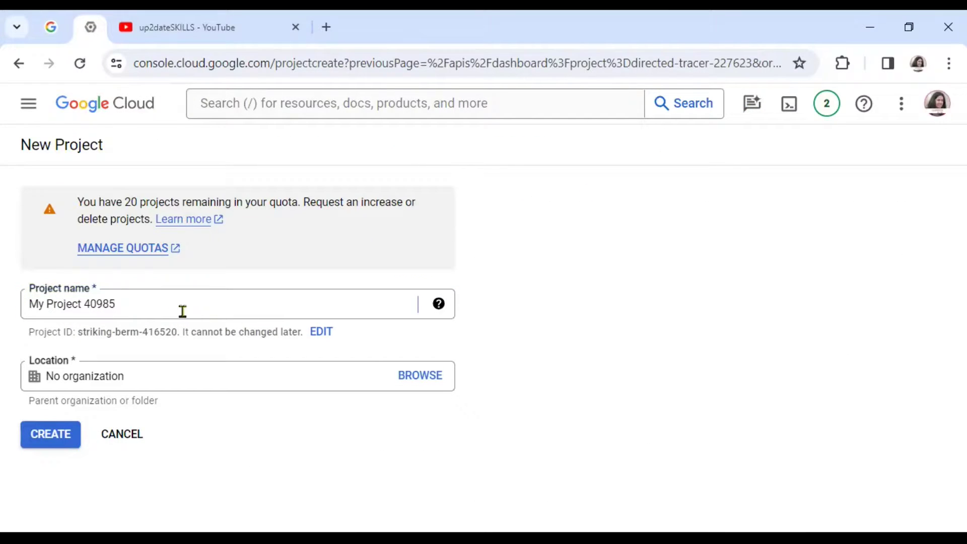
pyautogui.moveTo(182, 311)
pyautogui.mouseDown()
pyautogui.moveTo(34, 304)
pyautogui.moveTo(2, 316)
pyautogui.mouseUp()
pyautogui.write('YouTube API for up2dateskills')
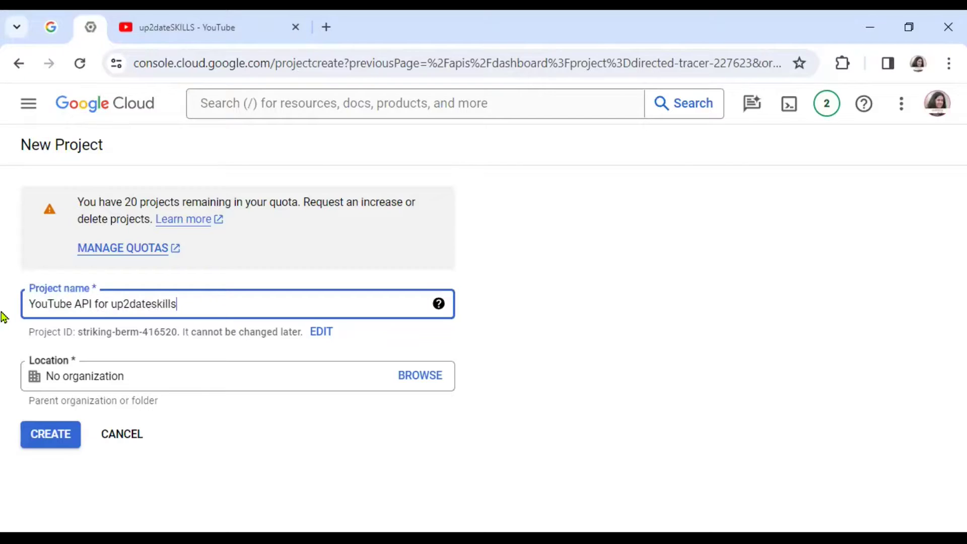
pyautogui.click(603, 365)
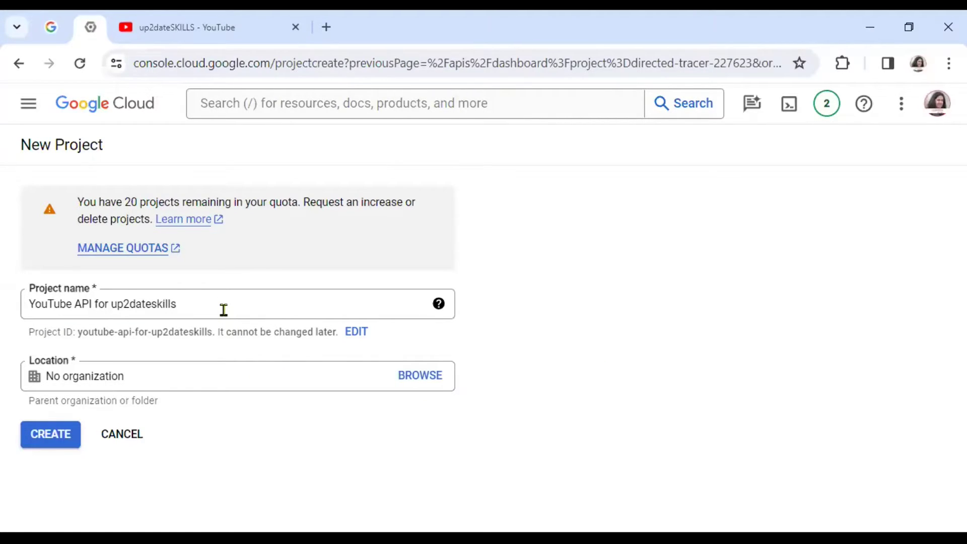
# Confirm the New Project form to create the 'YouTube API for up2dateskills' project.
pyautogui.click(48, 431)
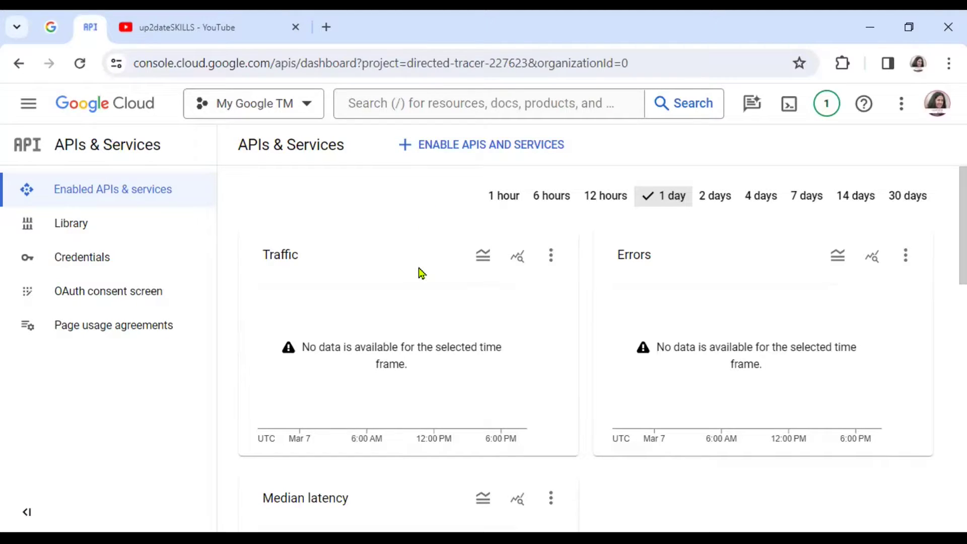
# Search the console for 'YouTube' and open the YouTube Data API v3 product page.
pyautogui.click(415, 103)
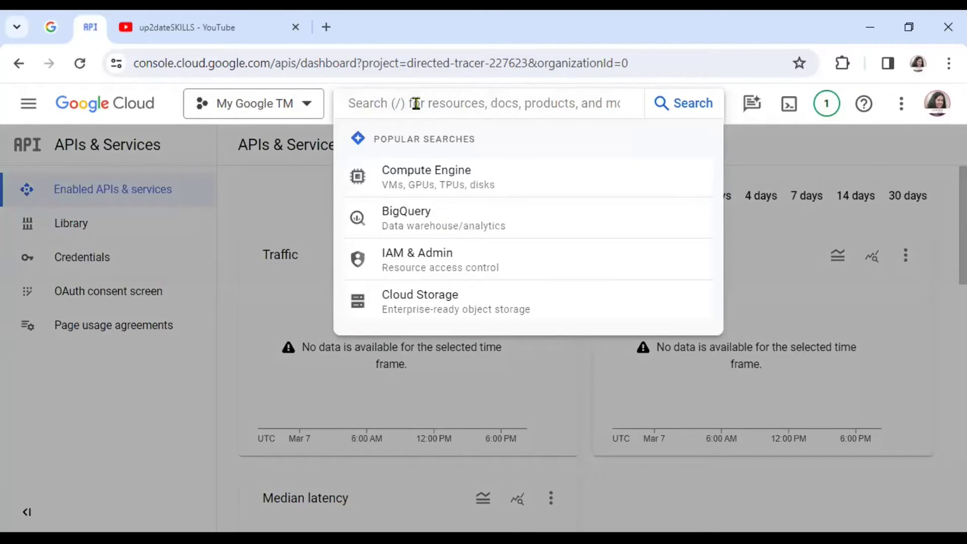
pyautogui.write('You')
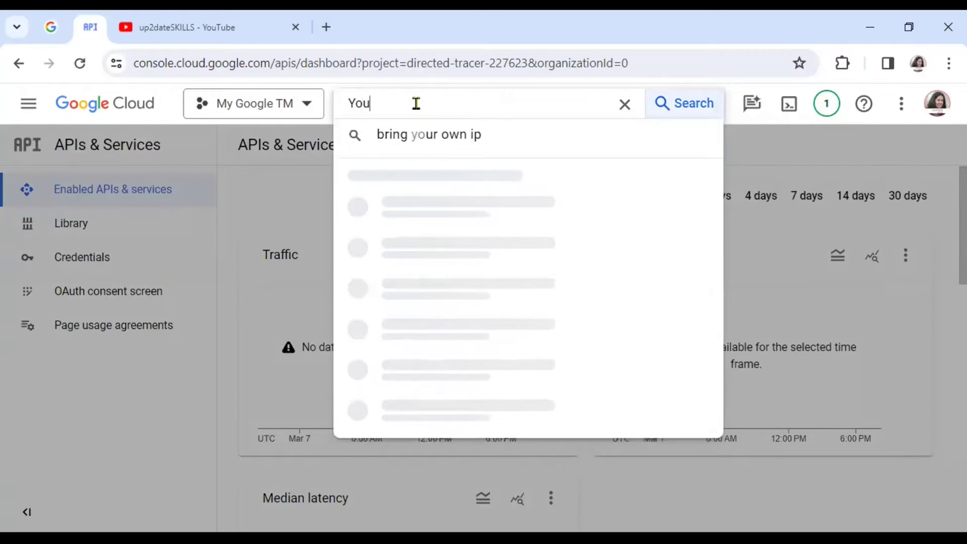
pyautogui.write('Tube')
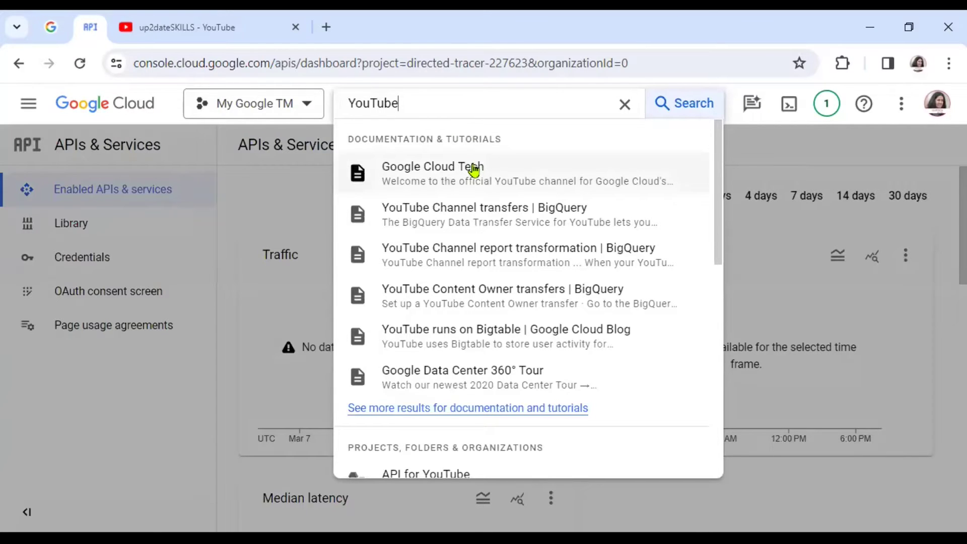
pyautogui.scroll(-1, 476, 198)
pyautogui.scroll(-1, 476, 198)
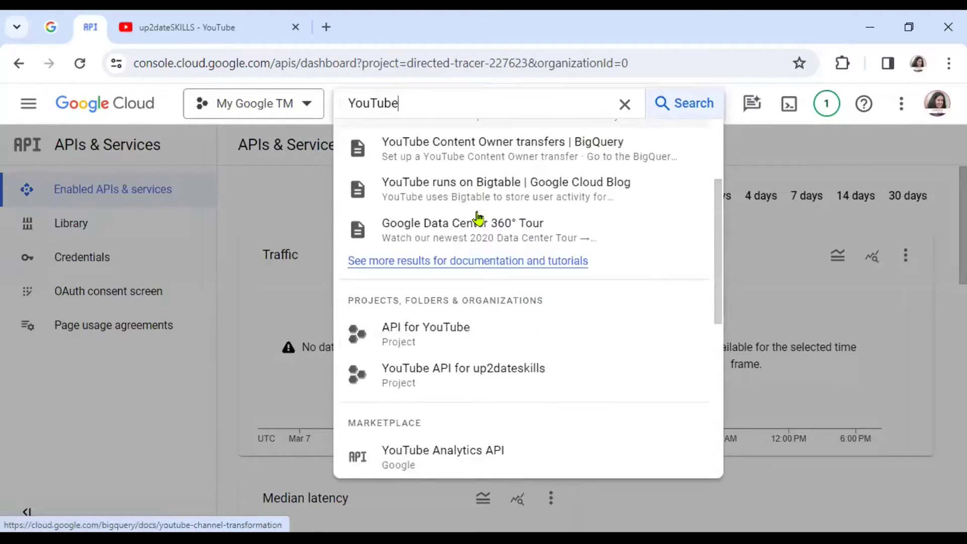
pyautogui.scroll(-1, 476, 209)
pyautogui.scroll(-1, 532, 275)
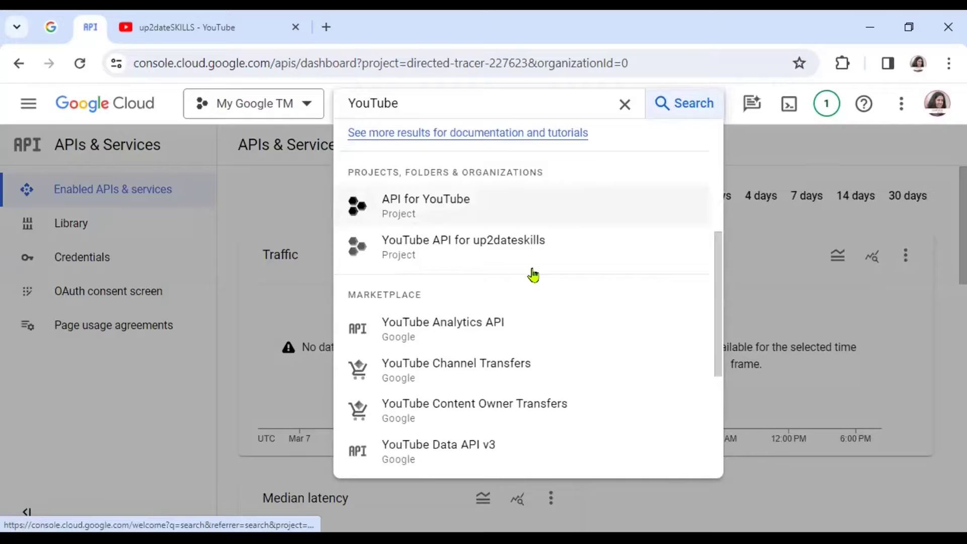
pyautogui.scroll(-1, 531, 274)
pyautogui.scroll(-1, 532, 274)
pyautogui.scroll(-1, 442, 284)
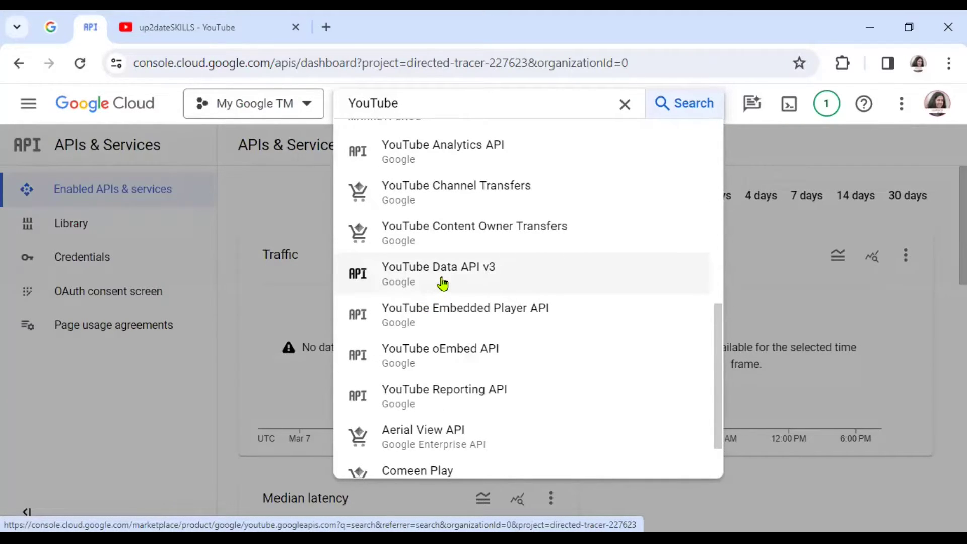
pyautogui.click(441, 283)
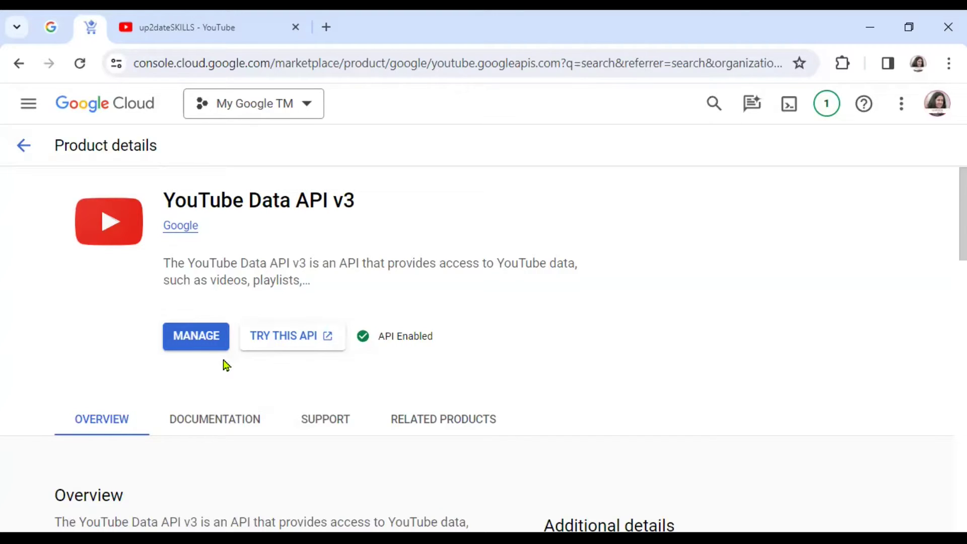
# Go from the YouTube Data API v3 Manage page to Credentials and show Create Credentials options.
pyautogui.click(198, 336)
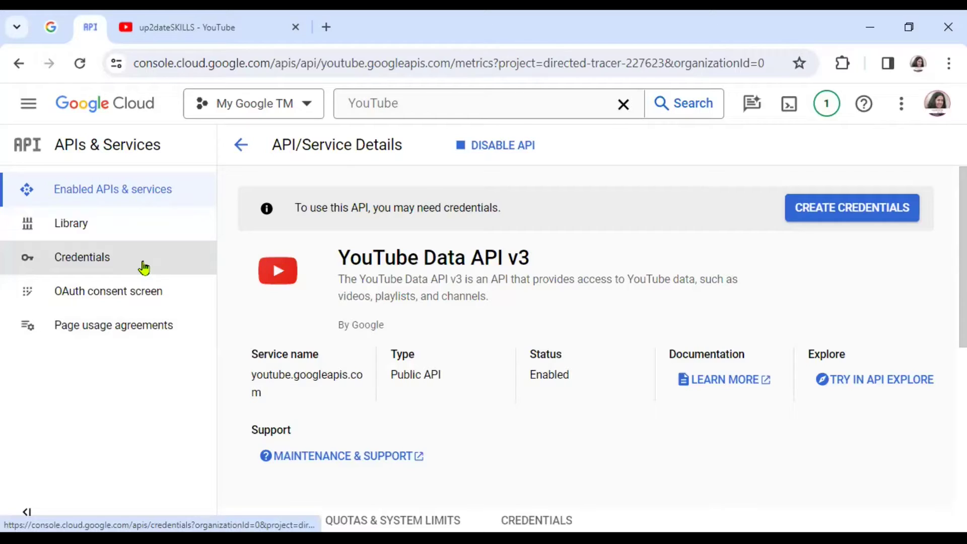
pyautogui.click(144, 268)
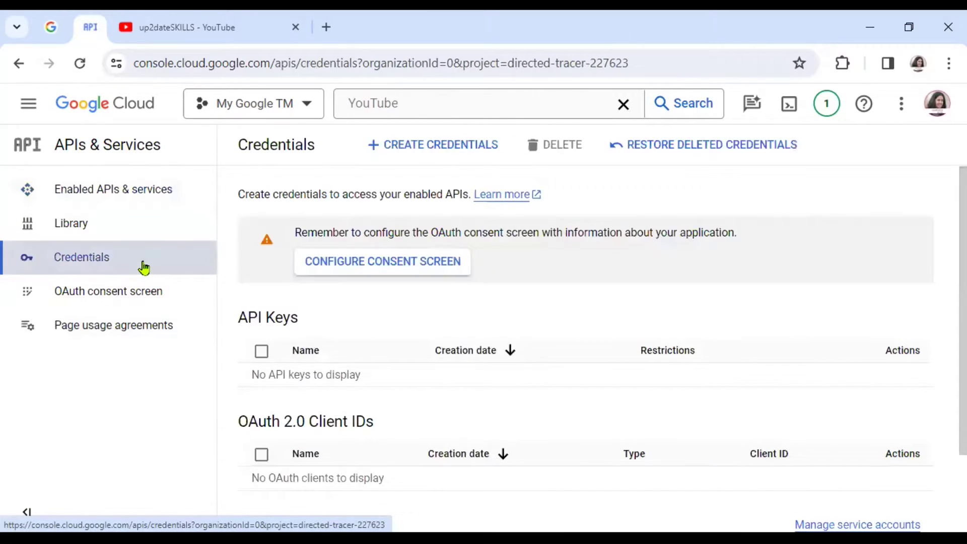
pyautogui.click(435, 150)
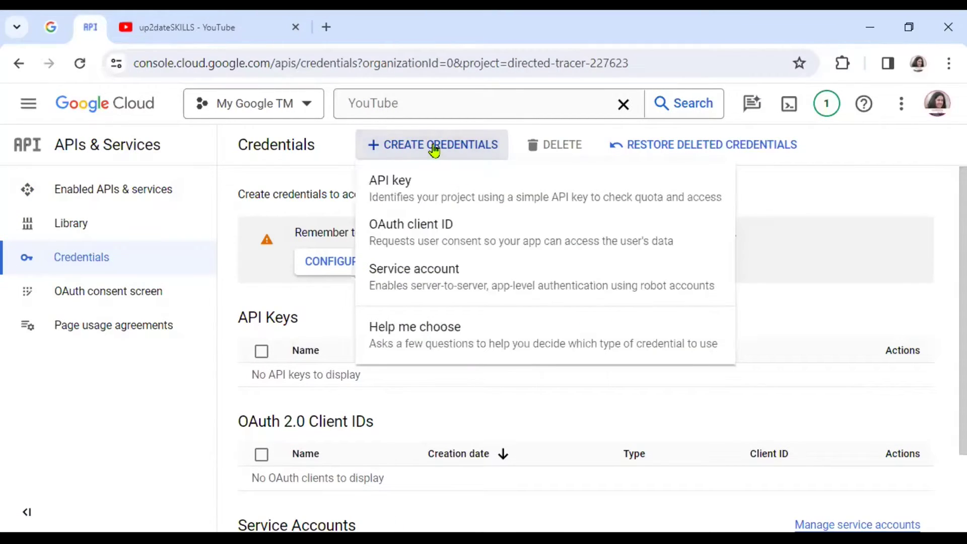
# Choose API key under Create Credentials to generate the unrestricted 'API key 1'.
pyautogui.click(436, 188)
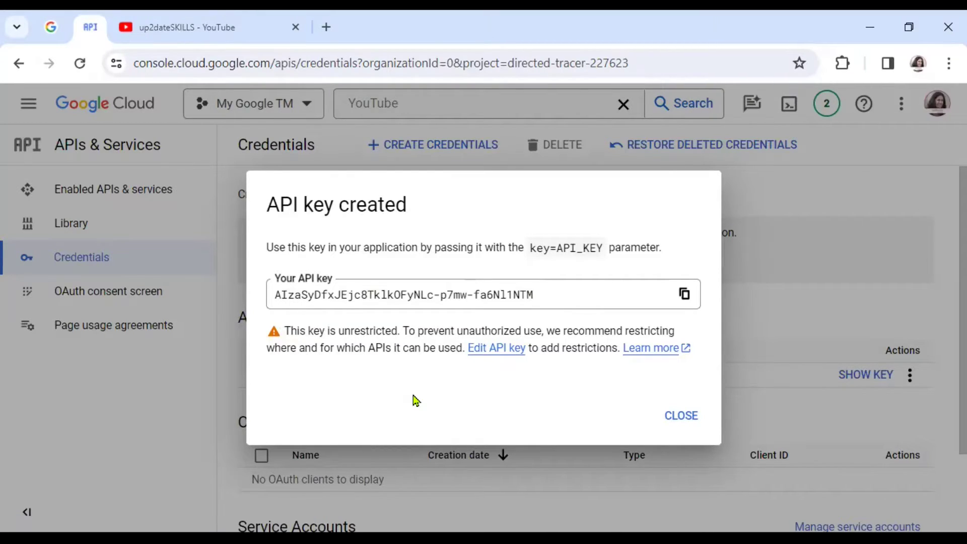
# Open the Edit API key page for the newly created key.
pyautogui.click(497, 347)
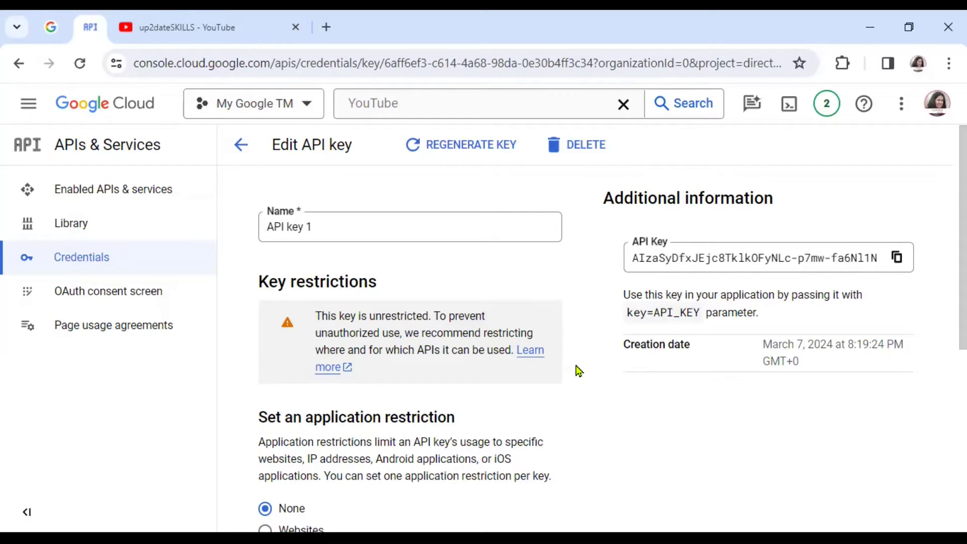
pyautogui.scroll(-1, 574, 366)
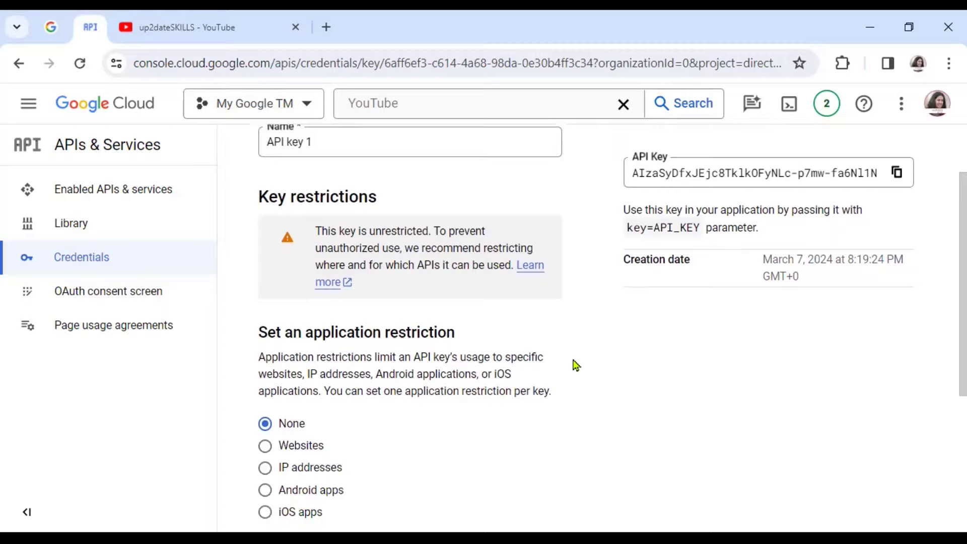
pyautogui.scroll(-5, 573, 366)
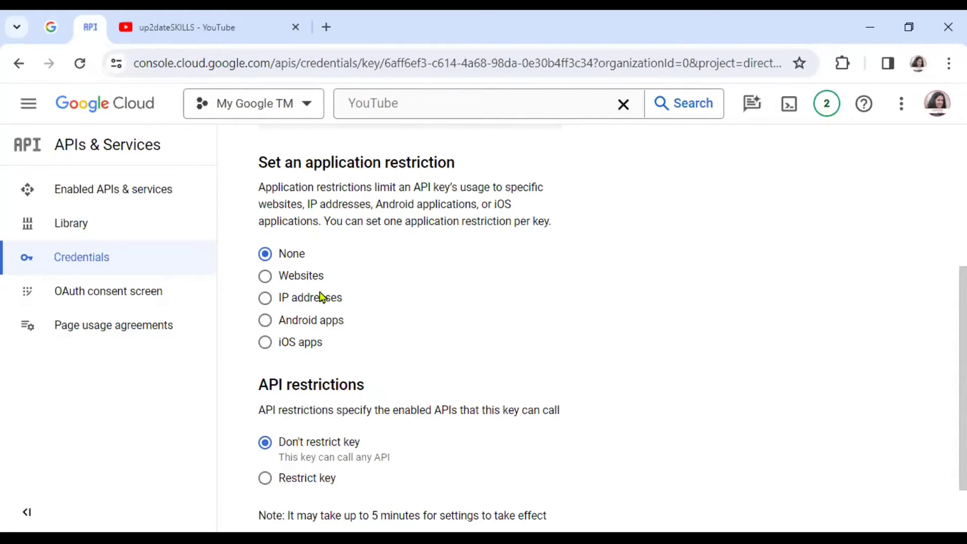
# Choose Websites as the key's application restriction.
pyautogui.click(266, 277)
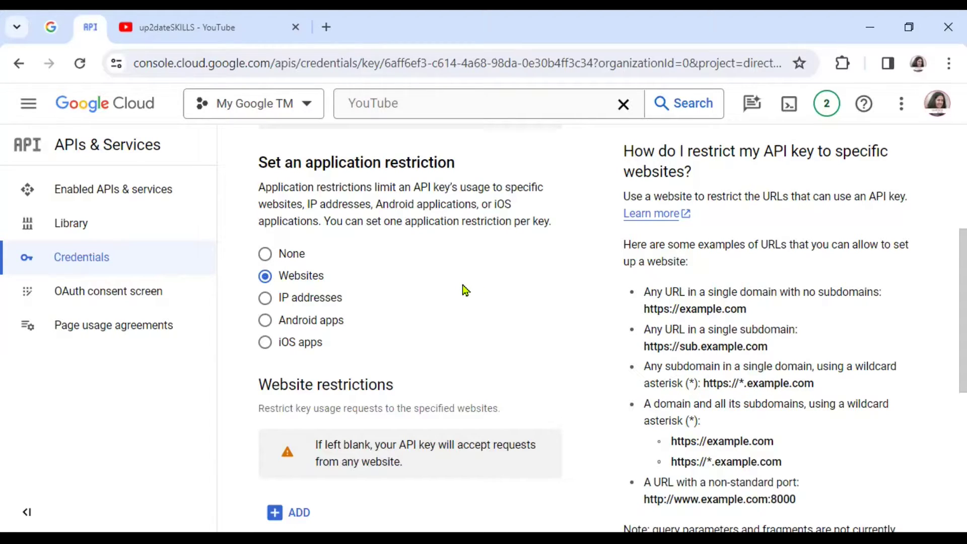
pyautogui.scroll(-1, 465, 290)
pyautogui.scroll(-1, 451, 335)
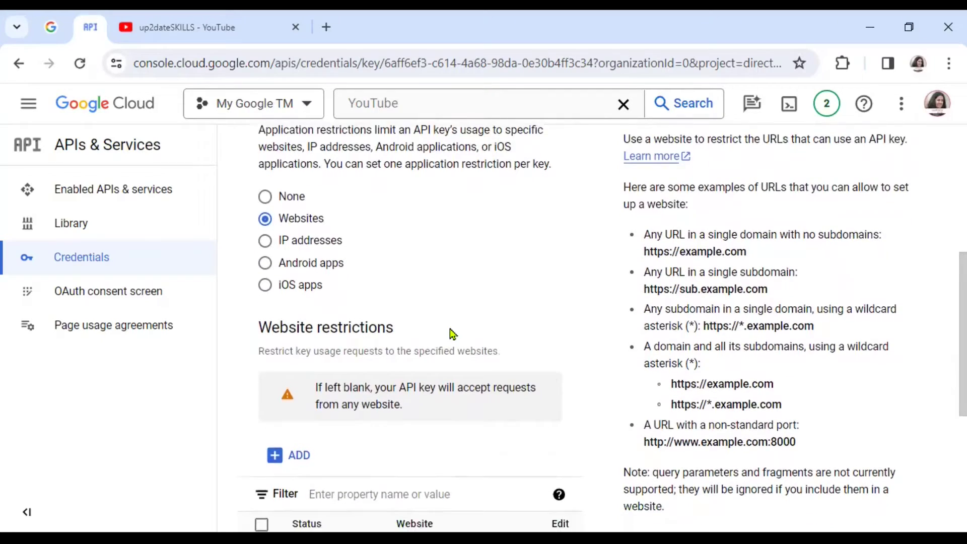
pyautogui.scroll(-1, 451, 335)
pyautogui.scroll(-1, 448, 328)
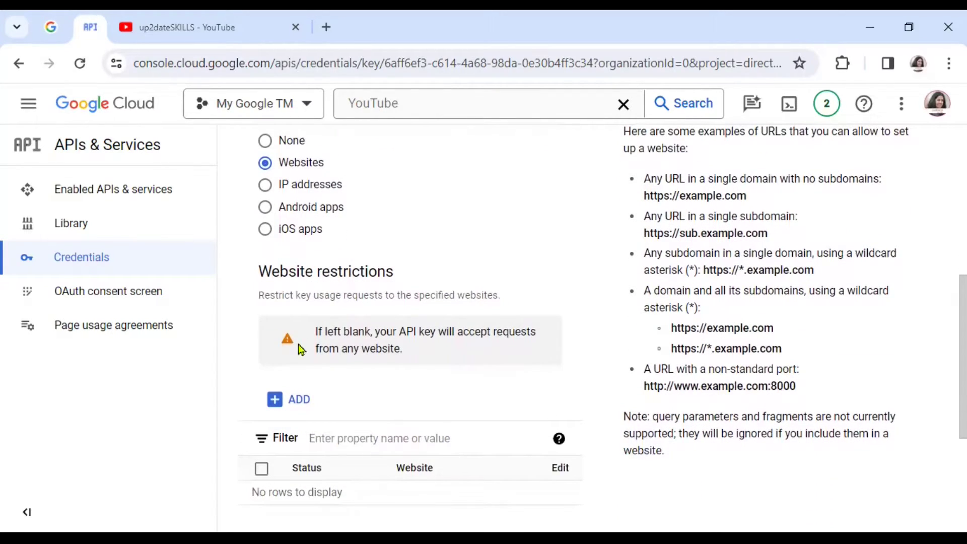
pyautogui.click(299, 406)
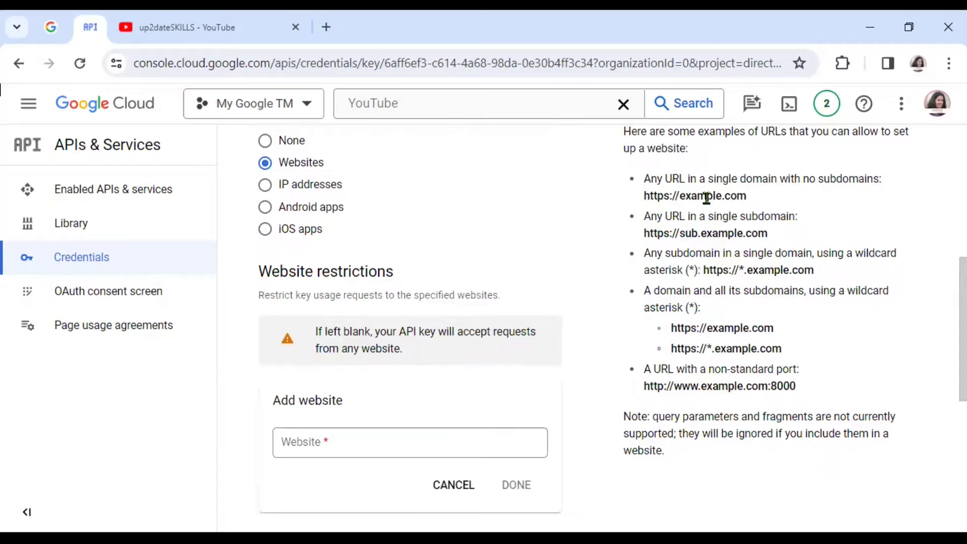
pyautogui.moveTo(752, 204); pyautogui.dragTo(642, 205)
pyautogui.hotkey('ctrl', 'c')
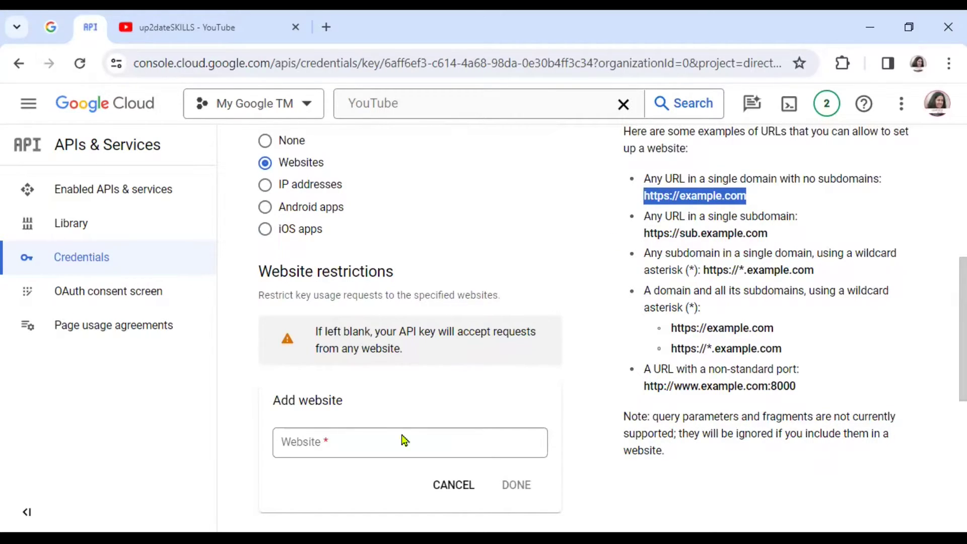
pyautogui.click(360, 443)
pyautogui.hotkey('ctrl', 'v')
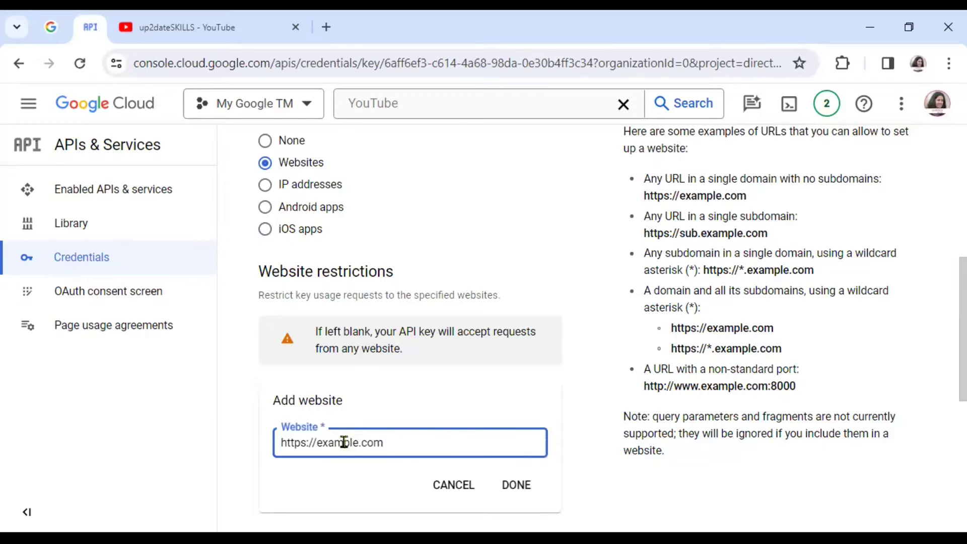
pyautogui.moveTo(317, 443); pyautogui.dragTo(361, 443)
pyautogui.write('up')
pyautogui.write('2dateskill')
pyautogui.write('s')
pyautogui.click(512, 486)
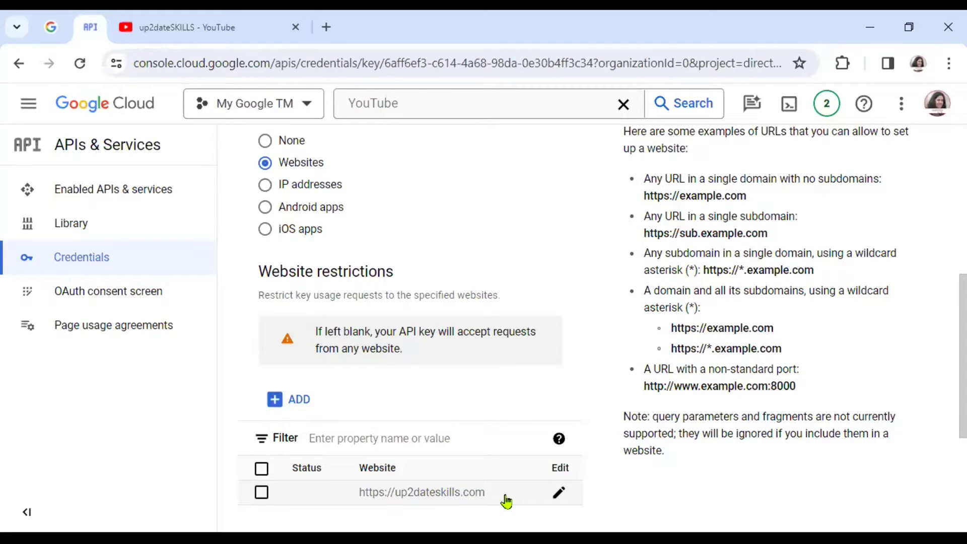
pyautogui.click(281, 398)
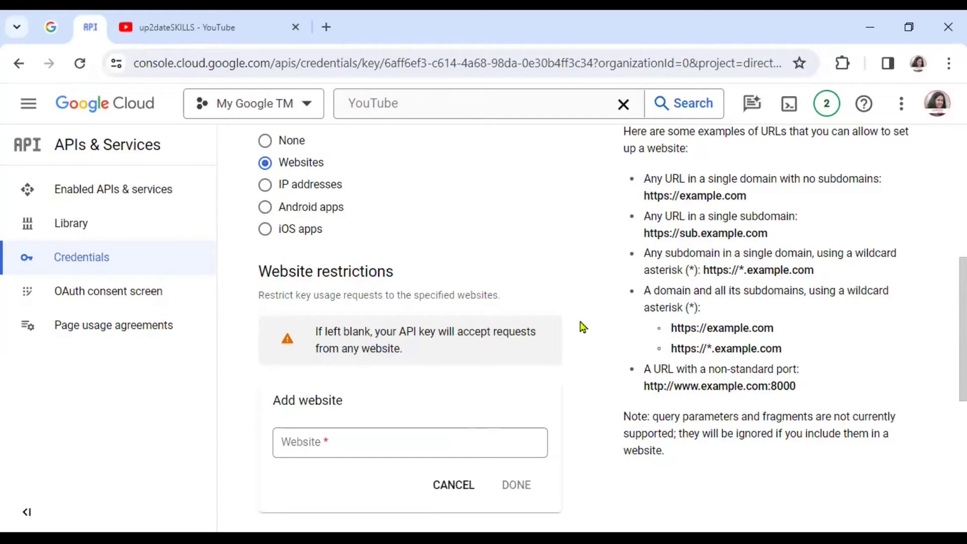
pyautogui.moveTo(770, 235); pyautogui.dragTo(643, 234)
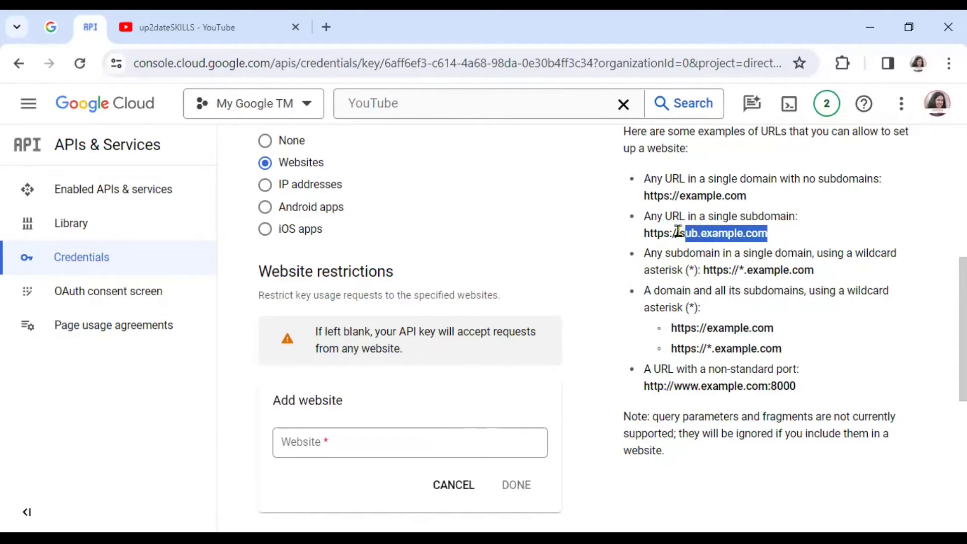
pyautogui.moveTo(768, 234); pyautogui.dragTo(642, 235)
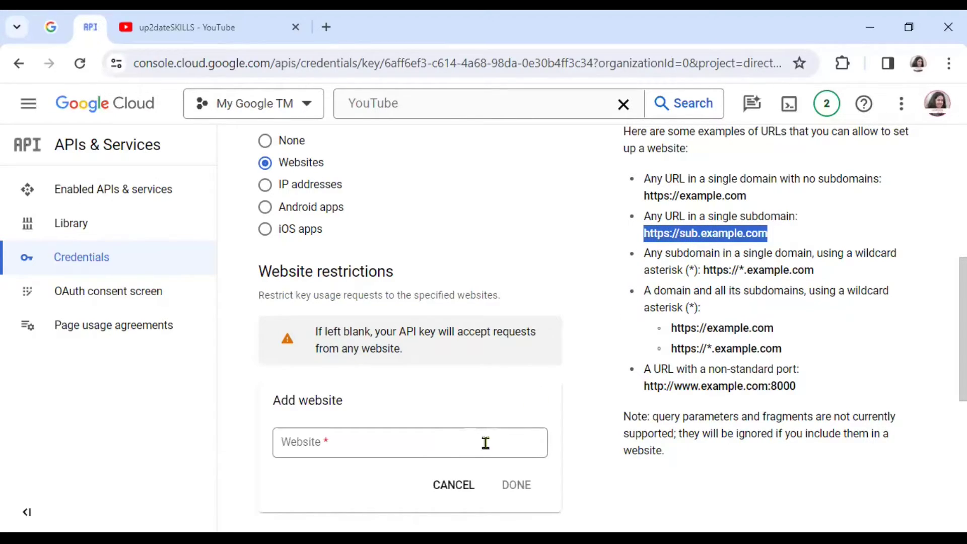
pyautogui.click(772, 236)
pyautogui.moveTo(769, 234); pyautogui.dragTo(680, 235)
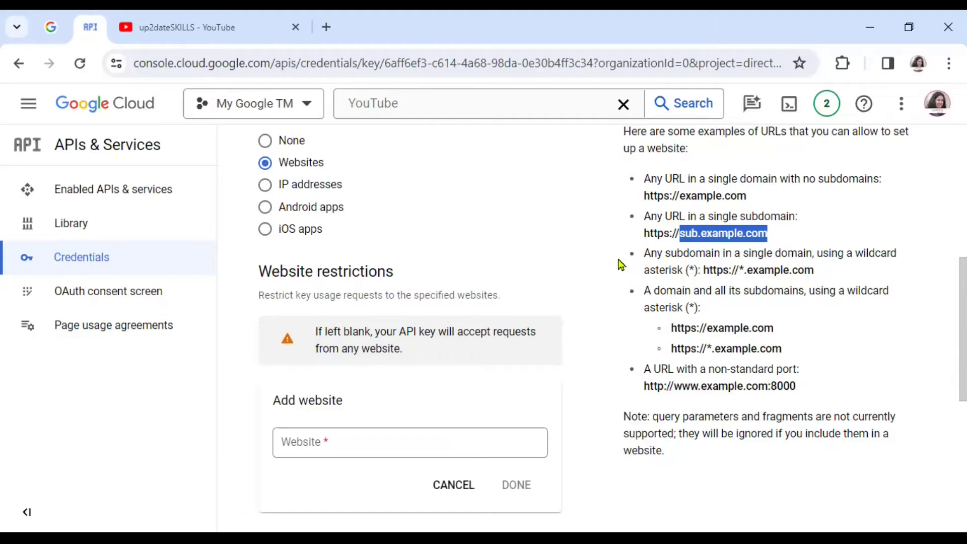
pyautogui.moveTo(816, 270); pyautogui.dragTo(703, 270)
pyautogui.hotkey('ctrl', 'c')
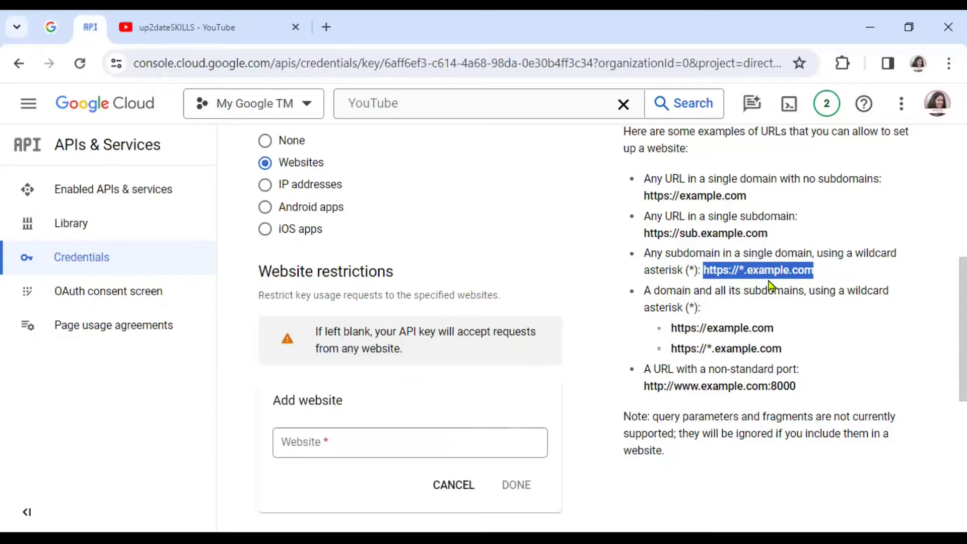
pyautogui.click(418, 436)
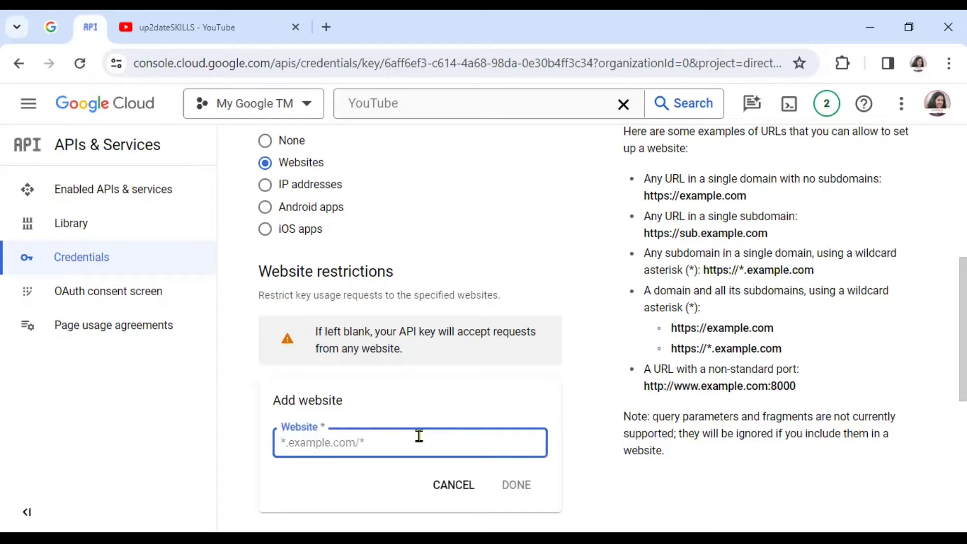
pyautogui.hotkey('ctrl', 'v')
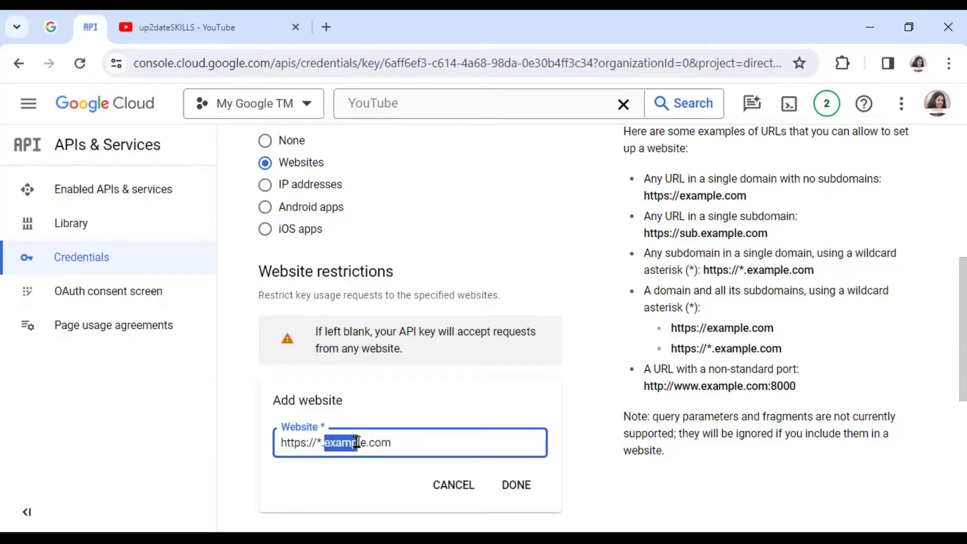
pyautogui.moveTo(326, 443); pyautogui.dragTo(368, 437)
pyautogui.press('BackSpace')
pyautogui.write('up2dateskills')
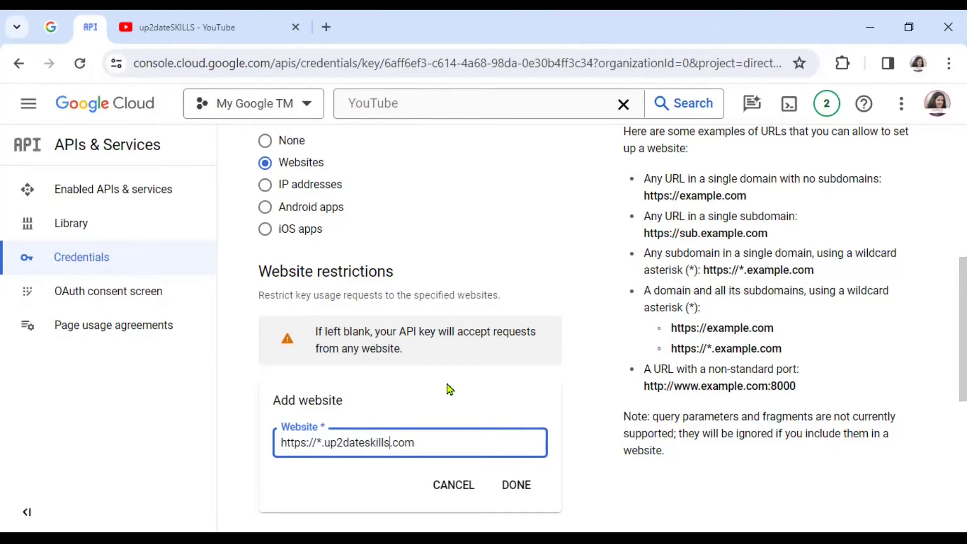
pyautogui.click(520, 493)
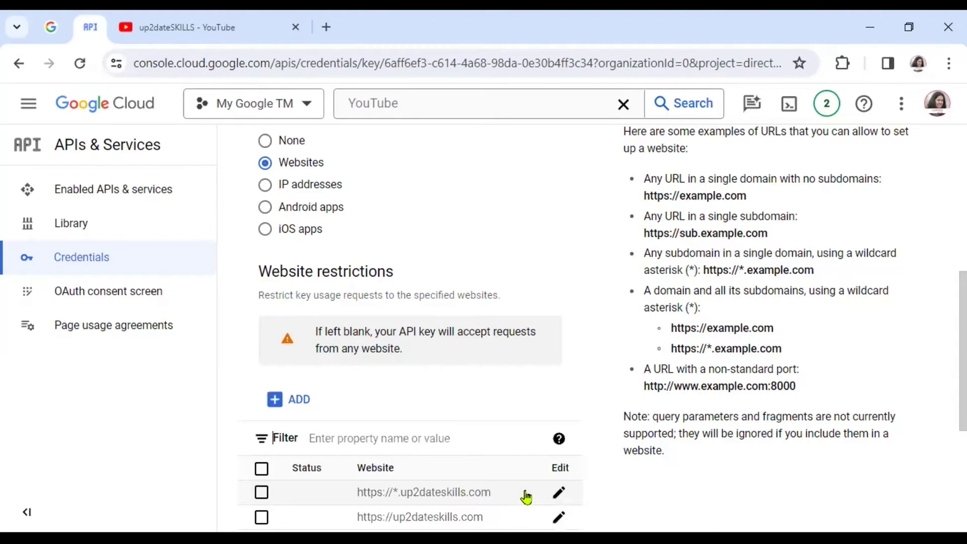
pyautogui.scroll(-3, 491, 438)
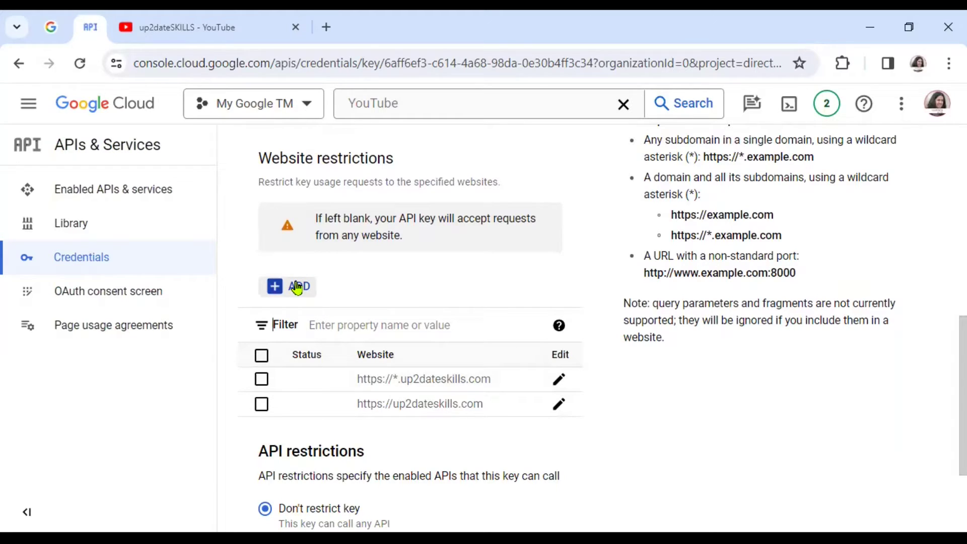
# Add *.googleapis.com/* as the third allowed website pattern.
pyautogui.click(296, 288)
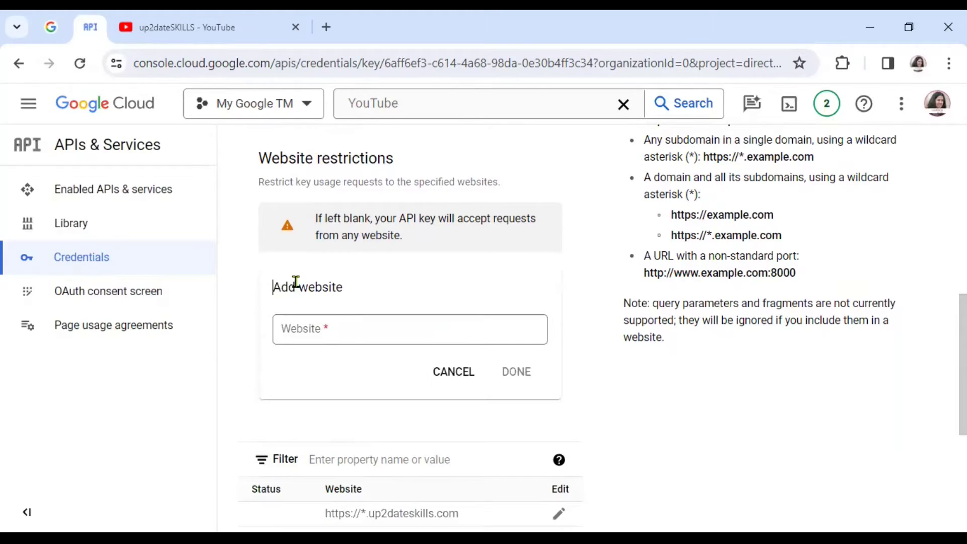
pyautogui.click(363, 330)
pyautogui.write('*.googleapis.com/*')
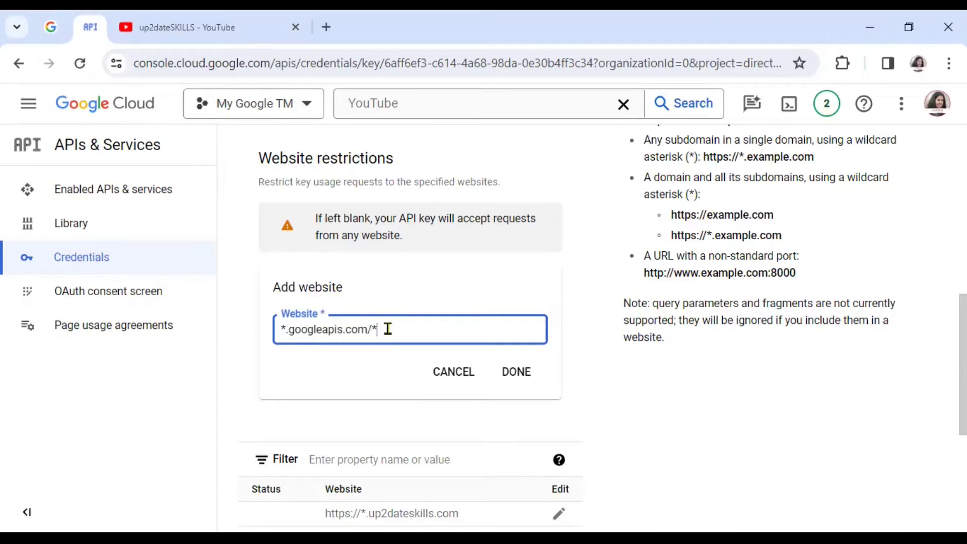
pyautogui.moveTo(387, 328); pyautogui.dragTo(284, 330)
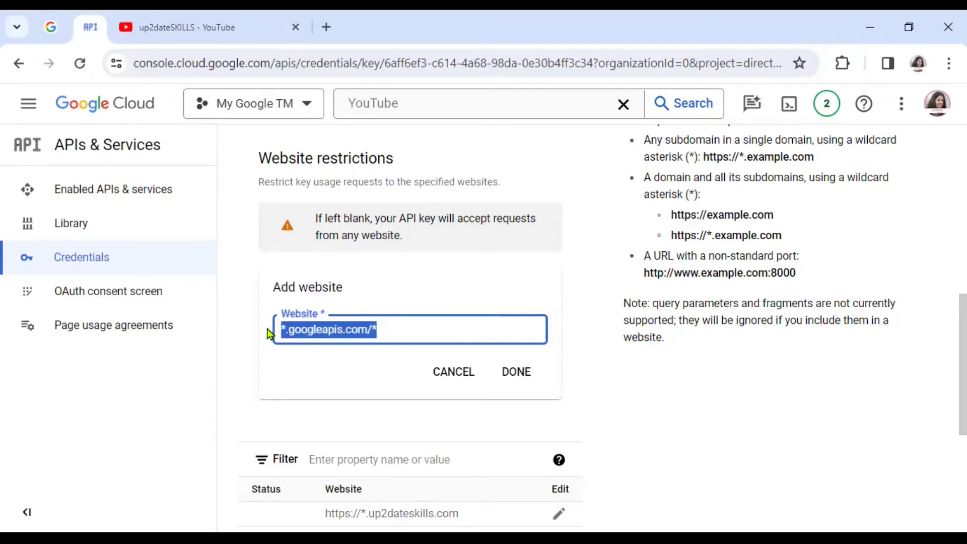
pyautogui.click(517, 372)
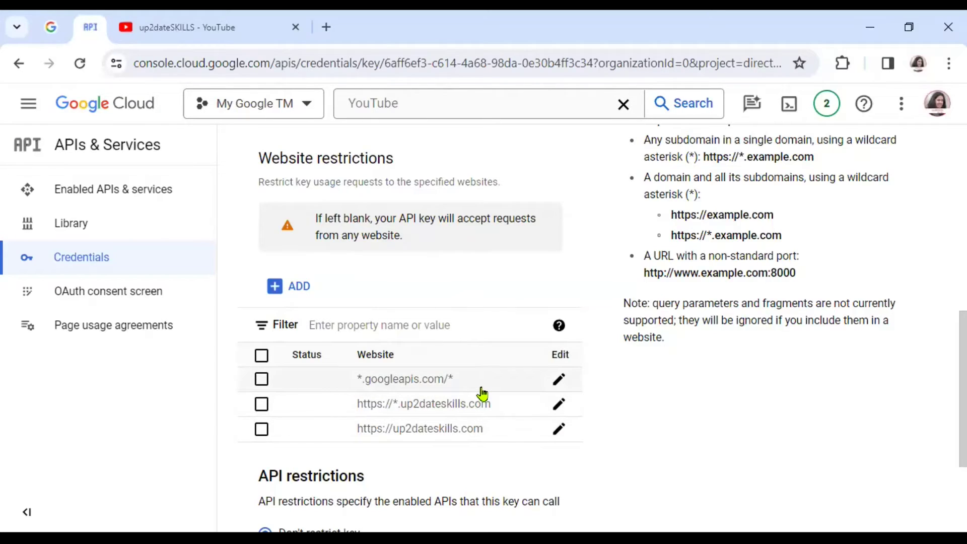
pyautogui.scroll(-1, 482, 393)
pyautogui.scroll(-1, 482, 393)
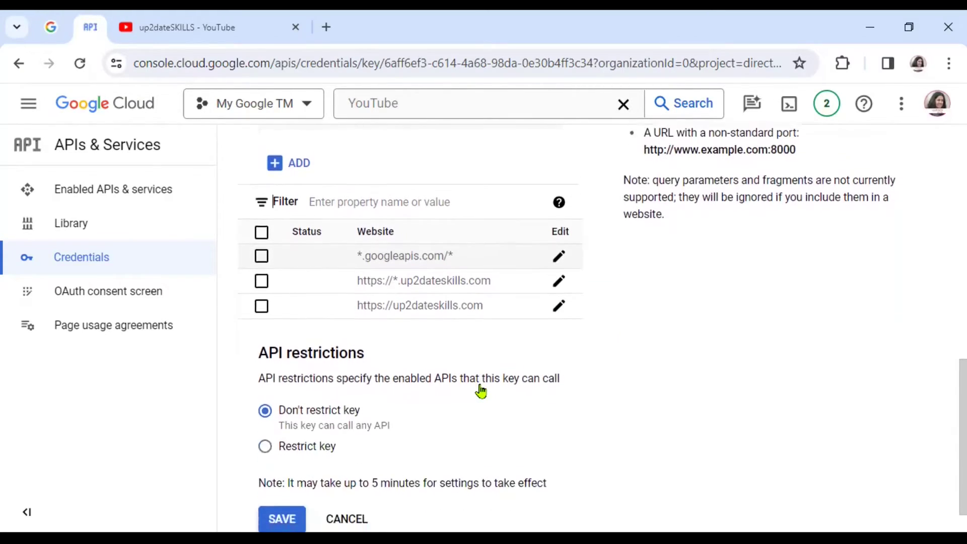
pyautogui.scroll(-1, 482, 391)
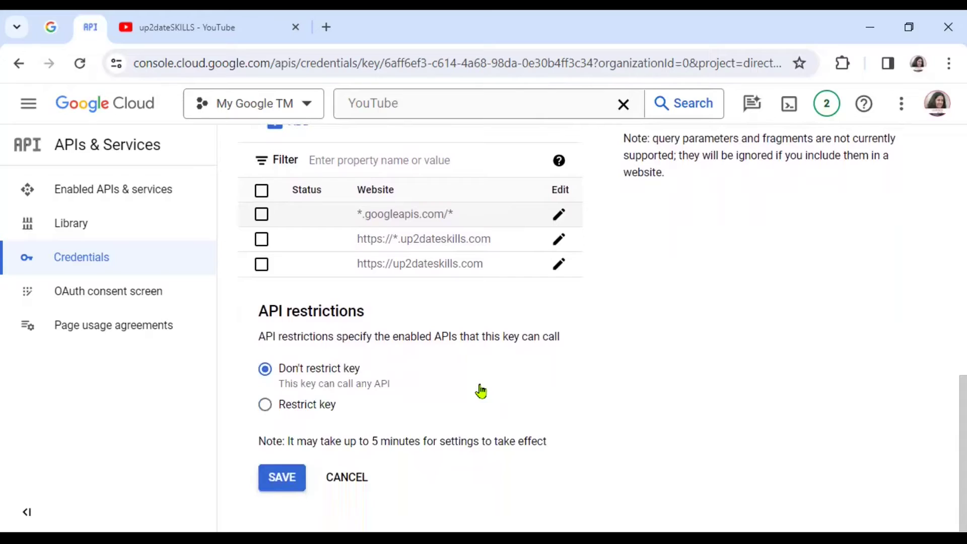
# Set API restrictions to Restrict key with only YouTube Data API v3, then save.
pyautogui.click(265, 406)
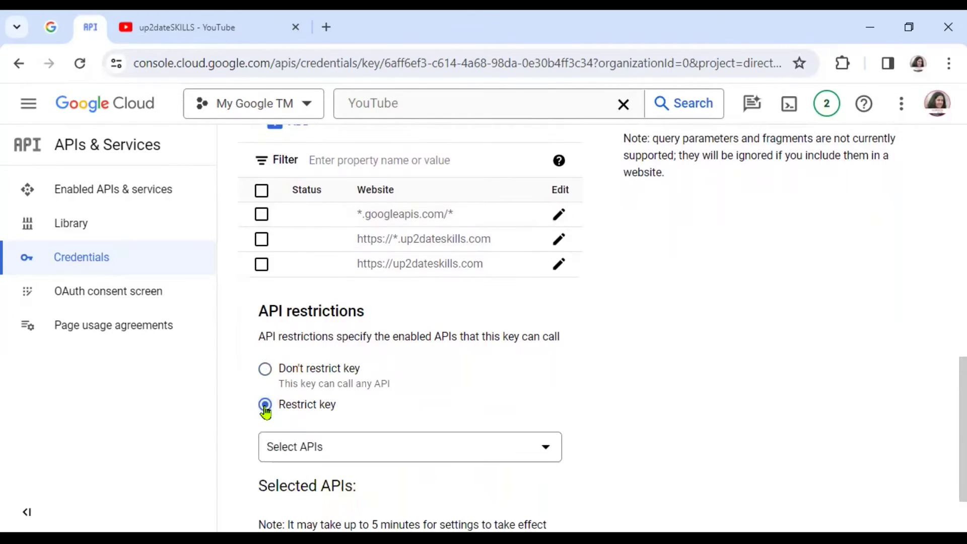
pyautogui.scroll(-1, 413, 401)
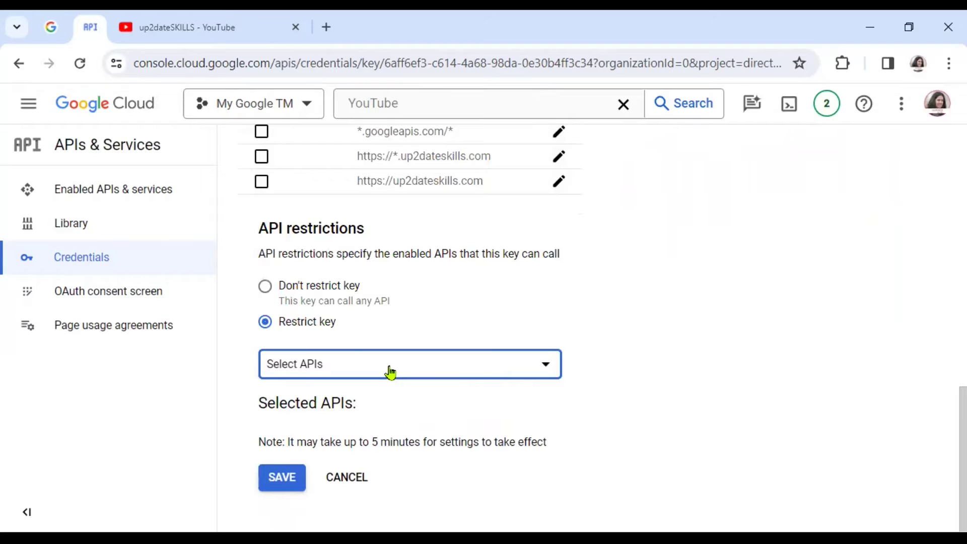
pyautogui.click(391, 372)
pyautogui.scroll(-1, 406, 322)
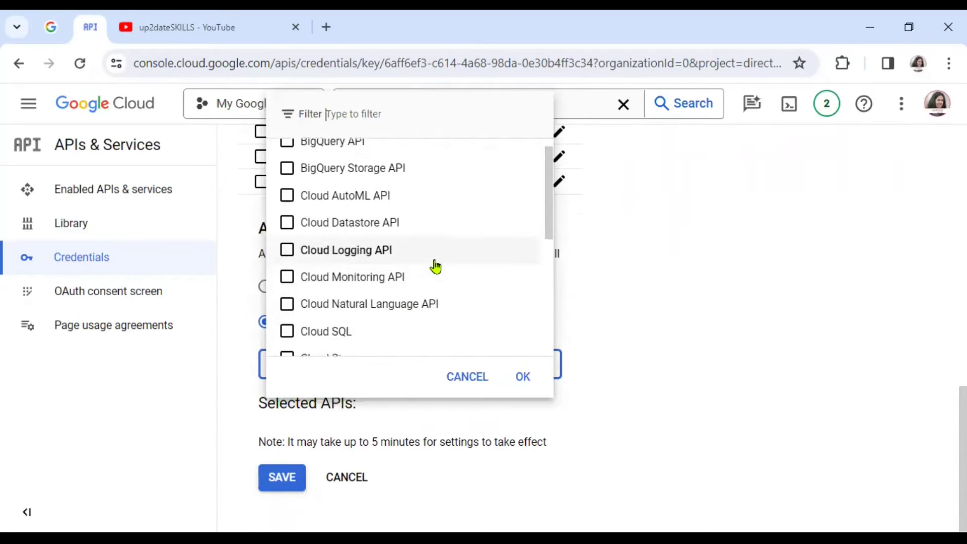
pyautogui.scroll(-5, 431, 268)
pyautogui.scroll(-1, 431, 269)
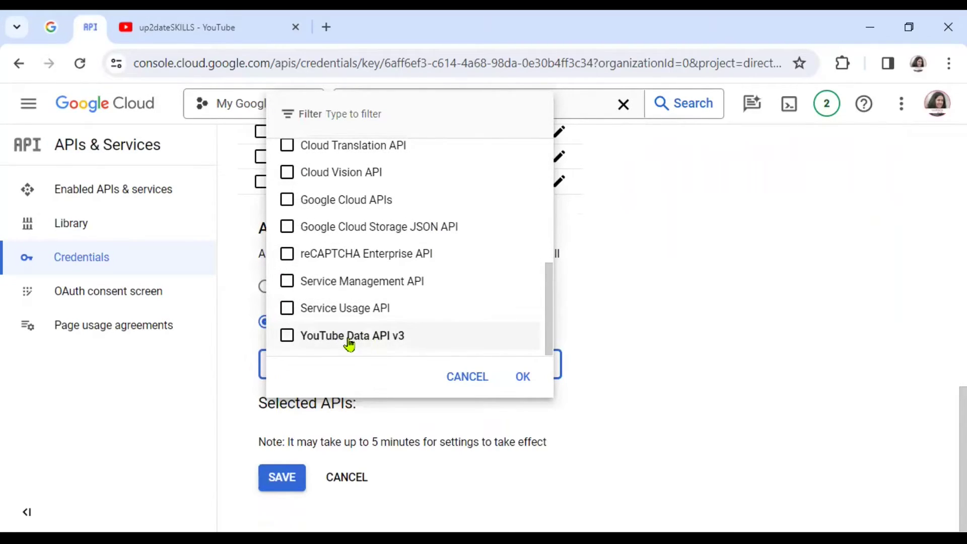
pyautogui.click(382, 342)
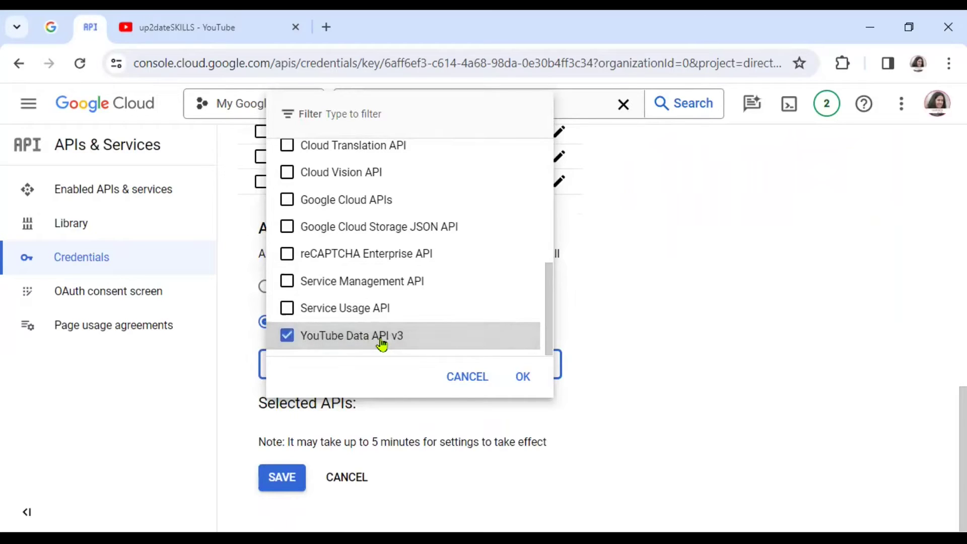
pyautogui.click(525, 378)
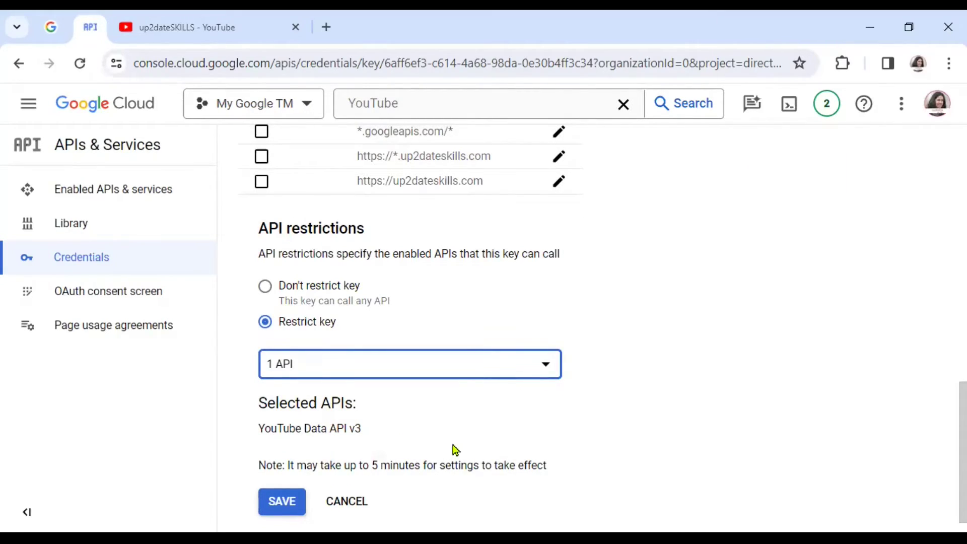
pyautogui.click(281, 503)
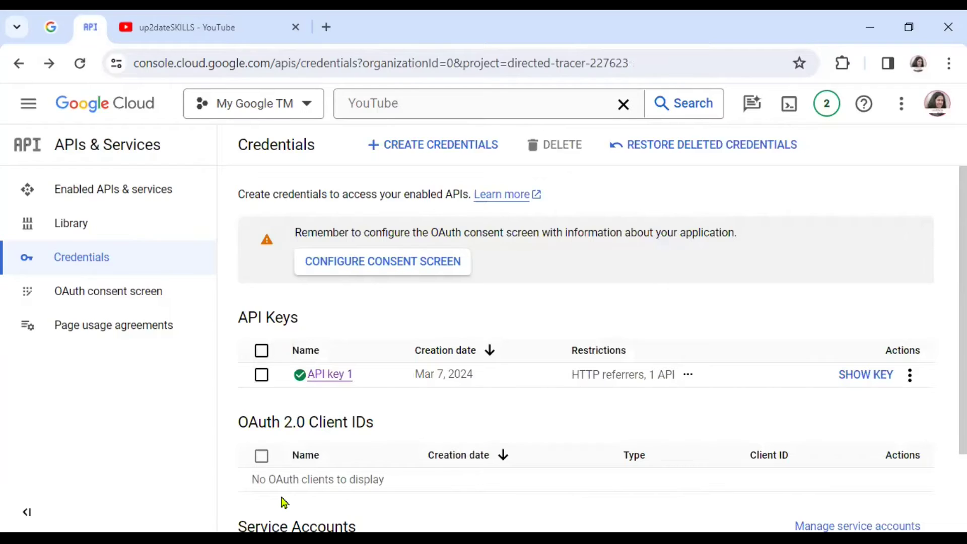
pyautogui.scroll(-3, 553, 426)
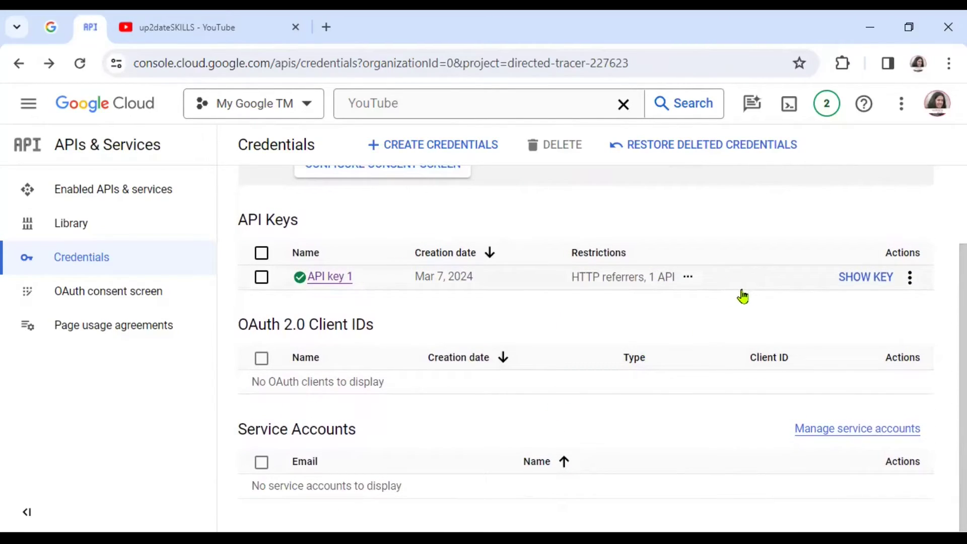
# Show API key 1's key string, copy it, and close the key dialog.
pyautogui.click(864, 280)
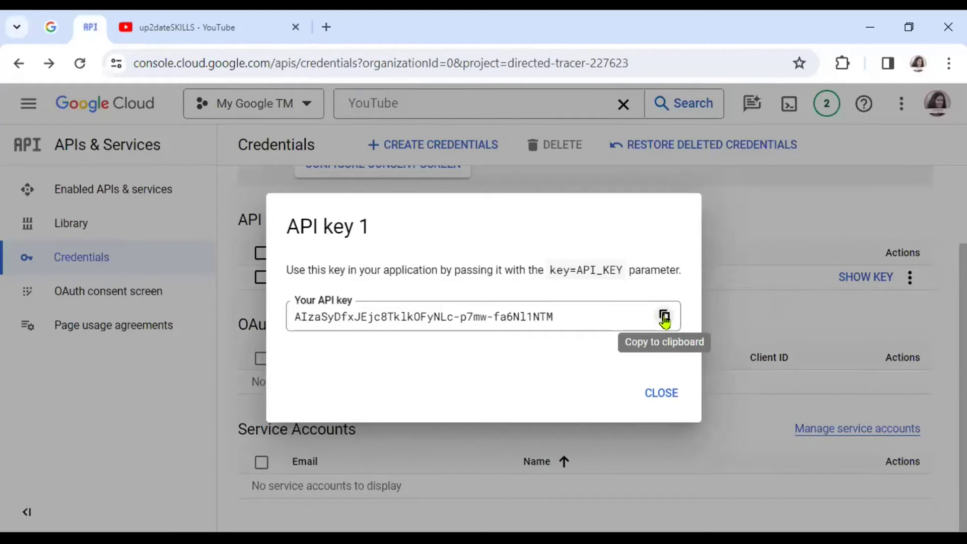
pyautogui.click(664, 318)
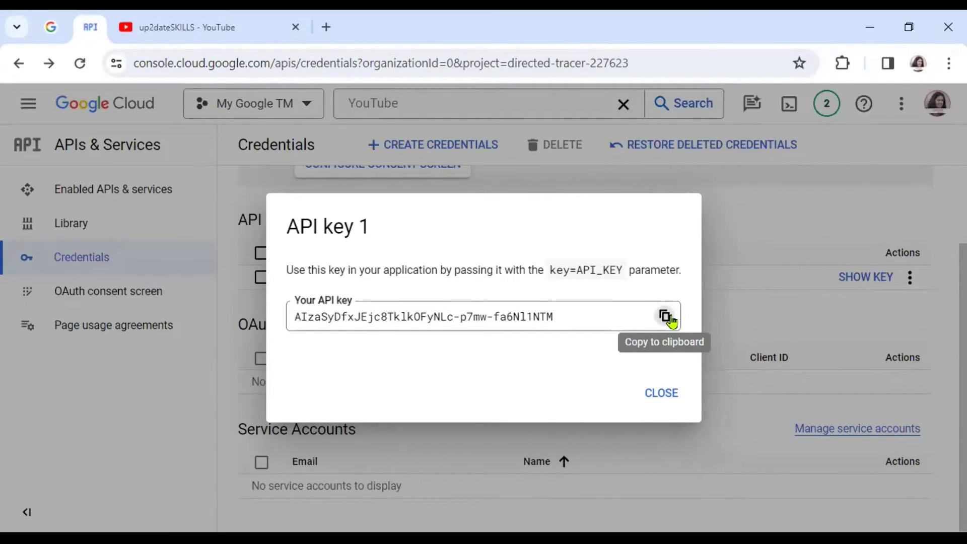
pyautogui.click(667, 318)
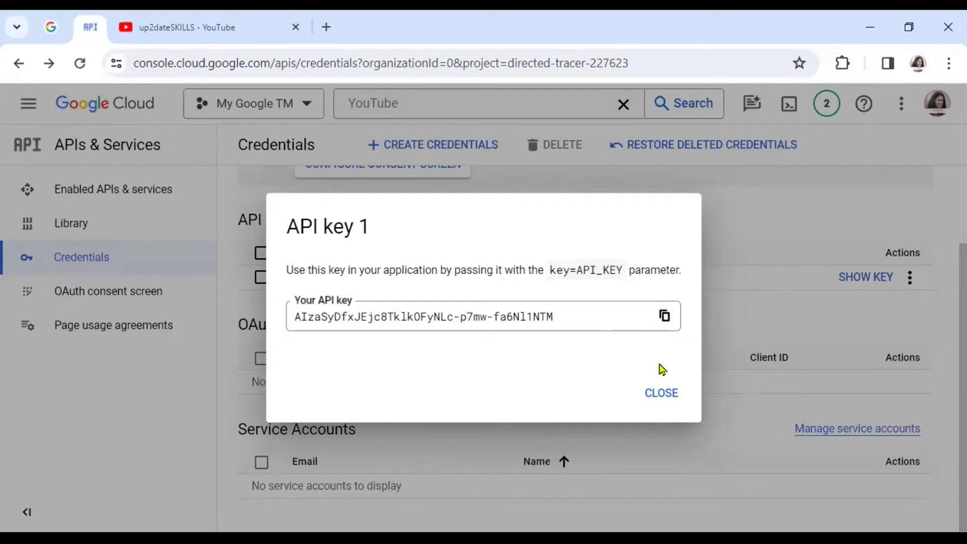
pyautogui.click(667, 394)
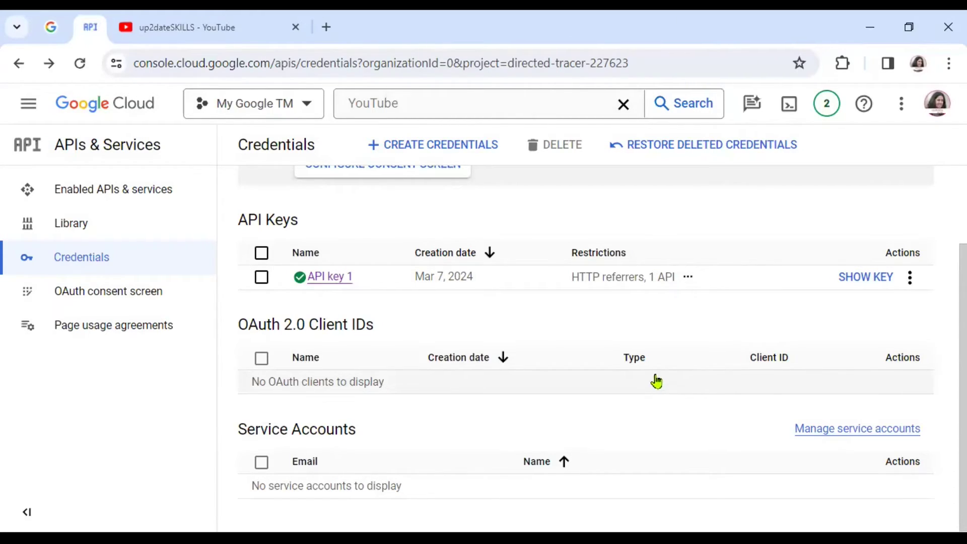
# Reopen API key 1 and select IP addresses as its application restriction.
pyautogui.click(324, 280)
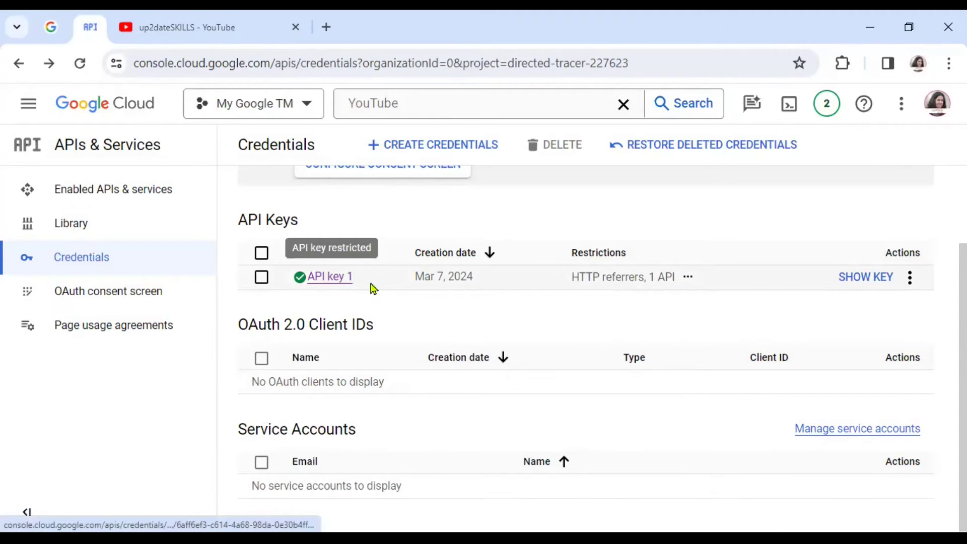
pyautogui.scroll(-2, 466, 325)
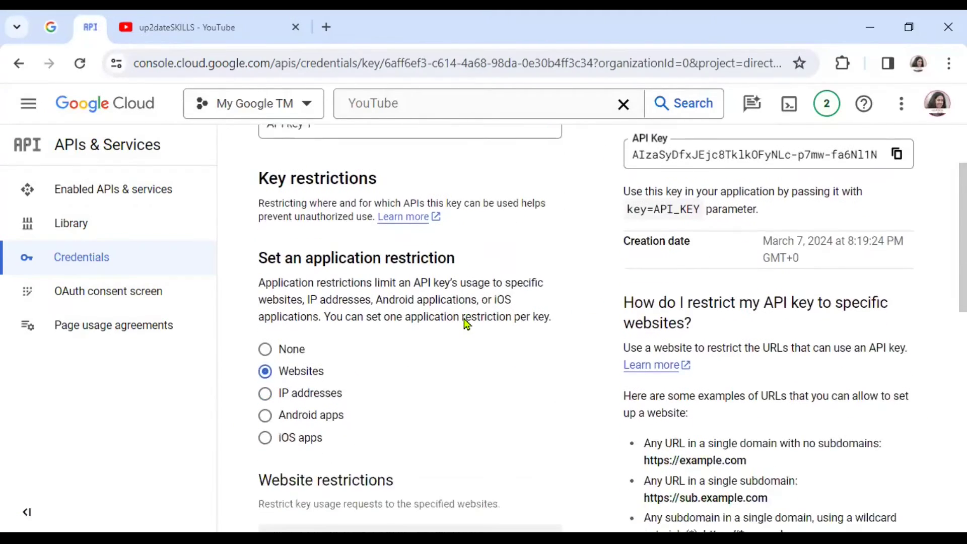
pyautogui.scroll(-1, 464, 326)
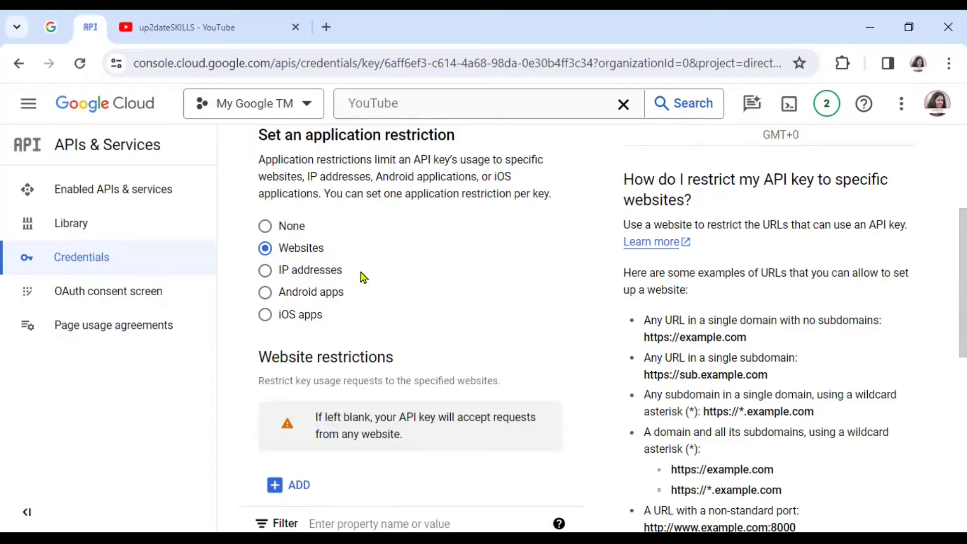
pyautogui.click(267, 272)
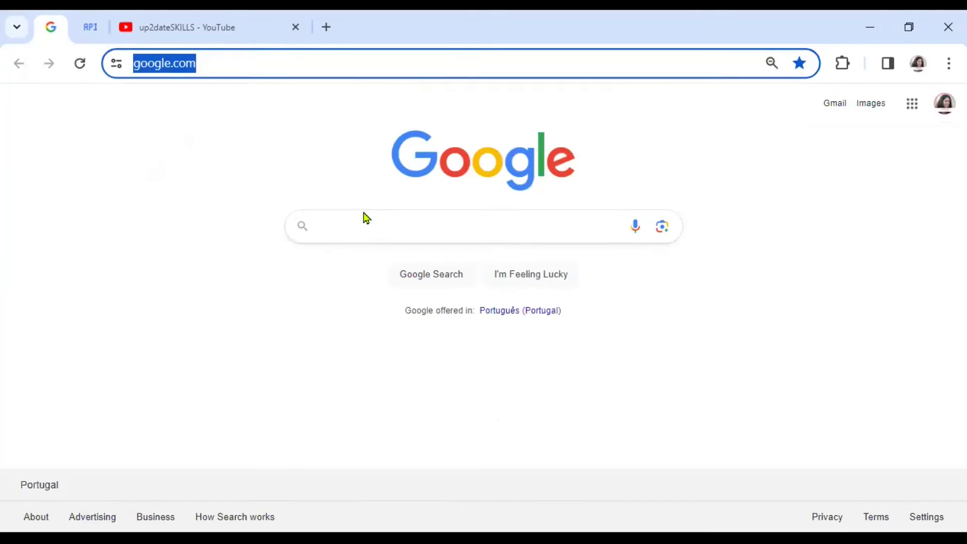
# Search Google for 'Google Admin Toolbox' and open the toolbox site.
pyautogui.click(344, 234)
pyautogui.write('Google Admin Toolbox')
pyautogui.press('Return')
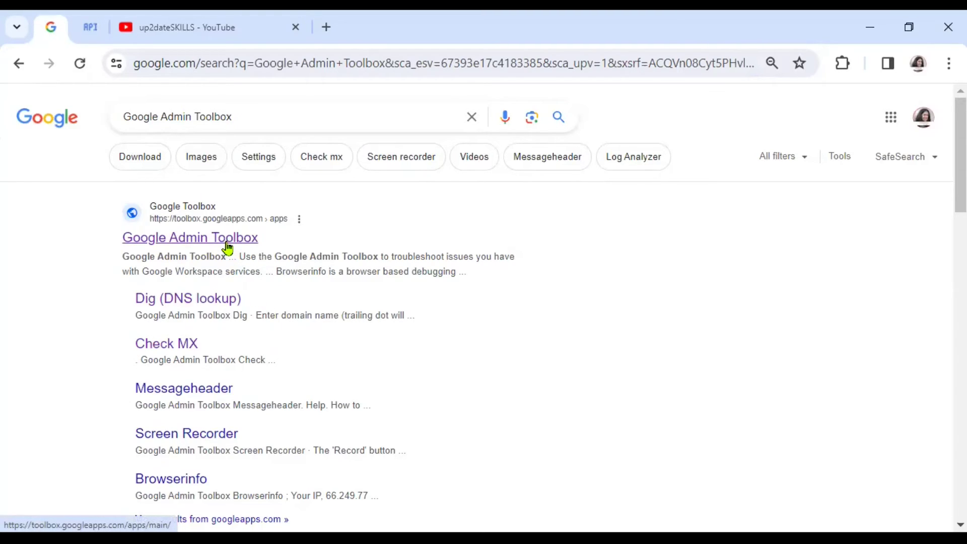
pyautogui.click(228, 249)
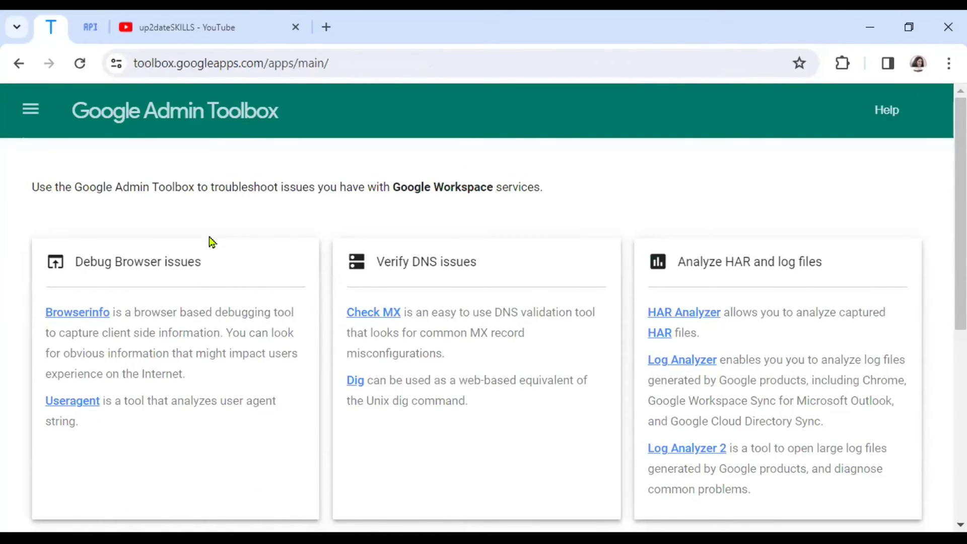
# Look up up2dateskills.com's A record in Dig and select IP 34.149.36.179.
pyautogui.click(31, 110)
pyautogui.scroll(-2, 86, 206)
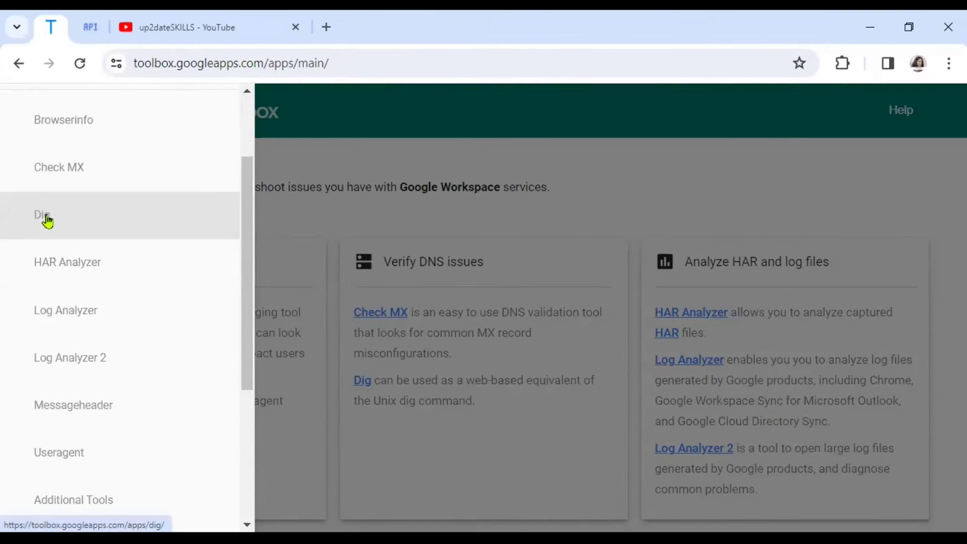
pyautogui.click(45, 217)
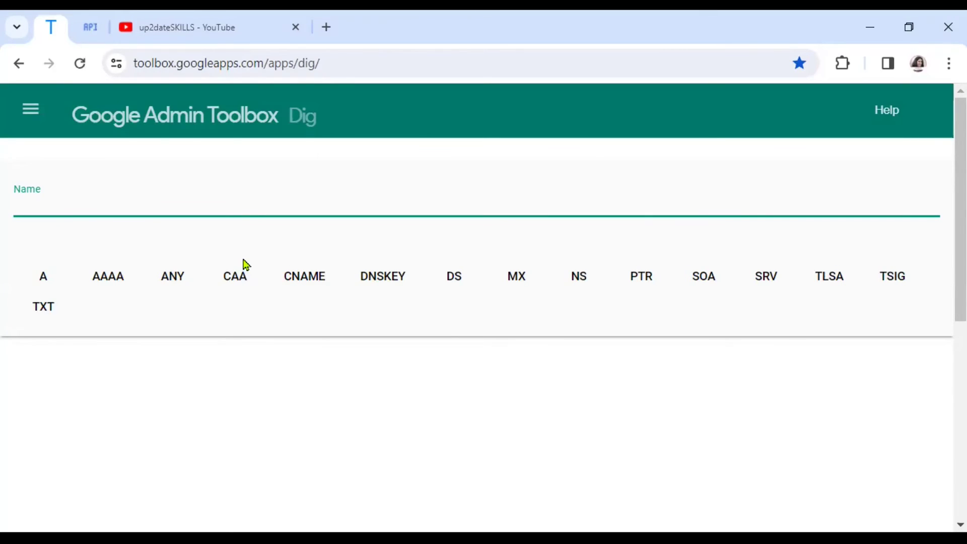
pyautogui.write('up2dateskills.com')
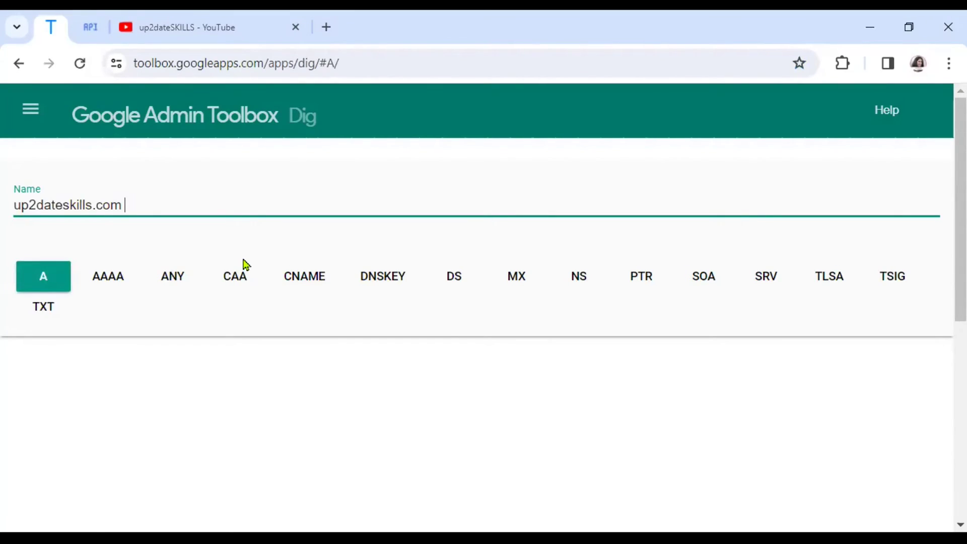
pyautogui.scroll(-2, 244, 265)
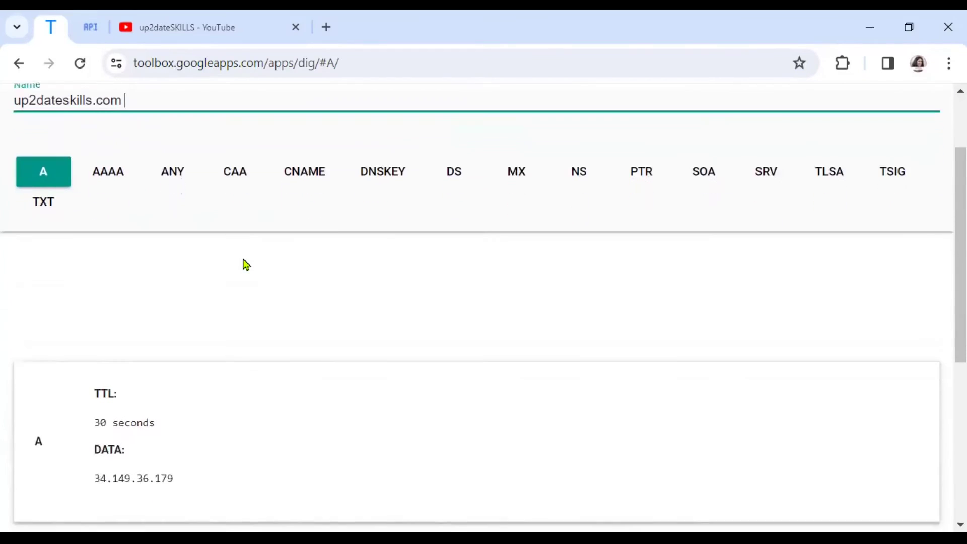
pyautogui.scroll(-1, 243, 264)
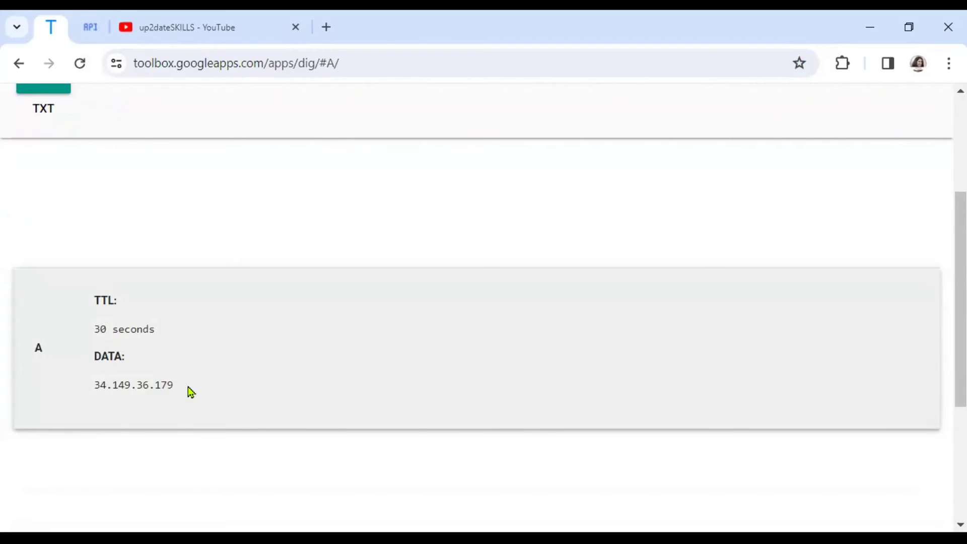
pyautogui.moveTo(185, 388); pyautogui.dragTo(92, 390)
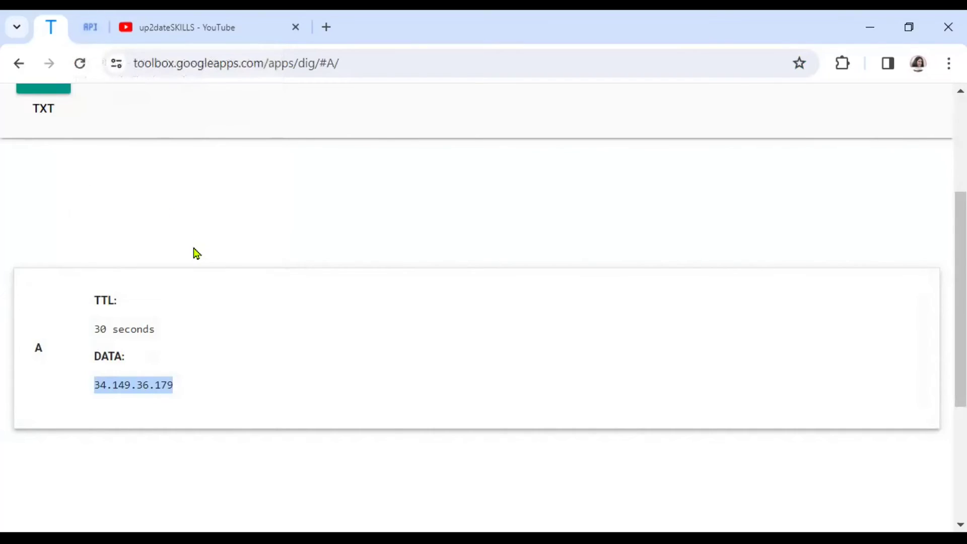
# Restrict API key 1 to the allowed IP address 34.149.36.179.
pyautogui.click(90, 27)
pyautogui.scroll(-2, 370, 333)
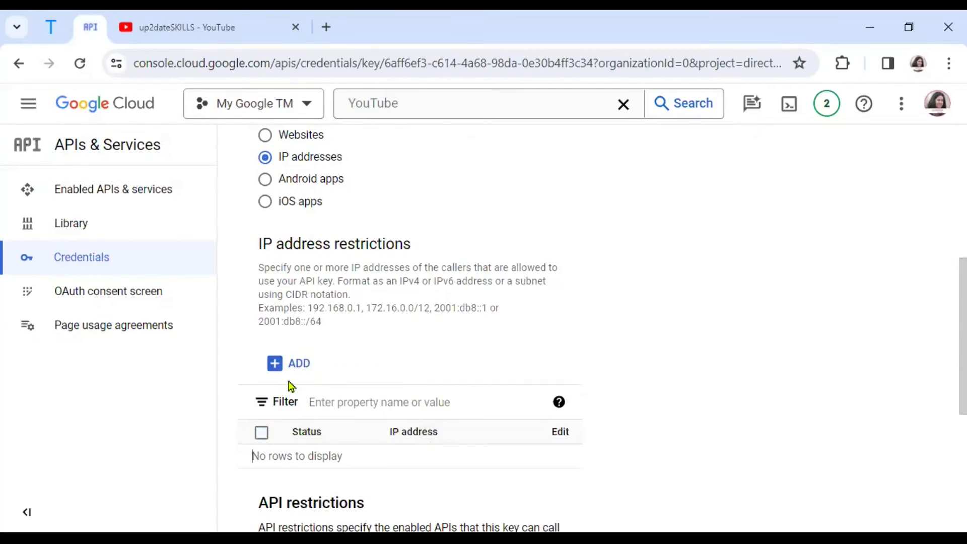
pyautogui.click(295, 364)
pyautogui.click(382, 408)
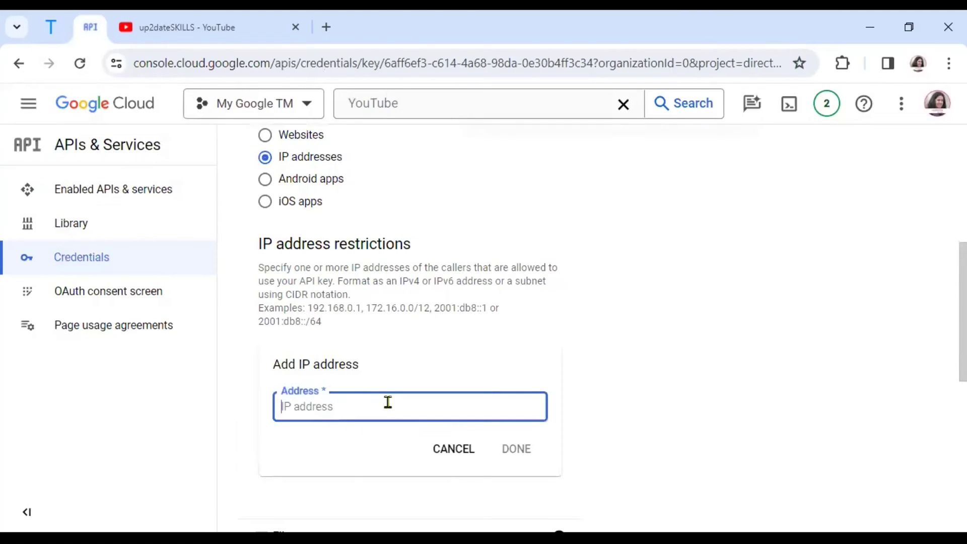
pyautogui.write('34.149.36.179')
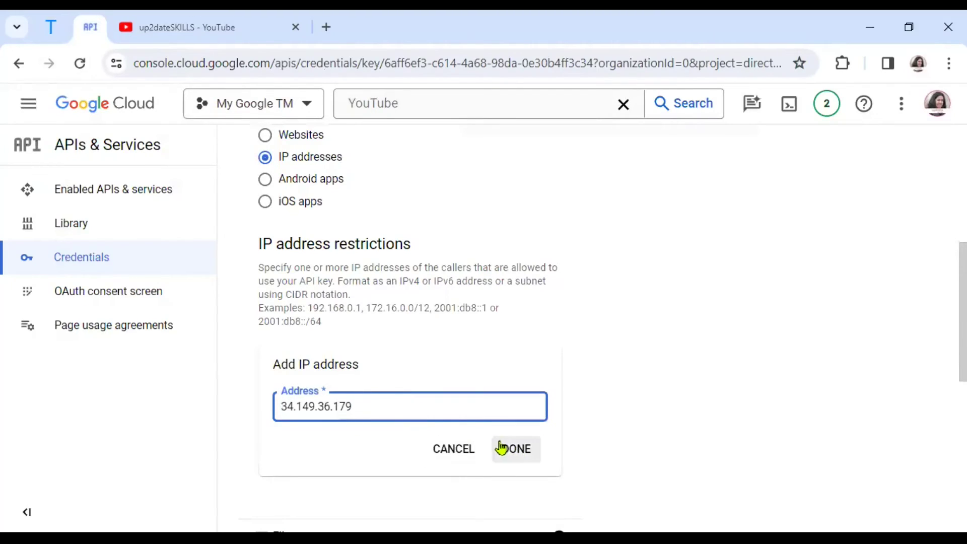
pyautogui.click(516, 450)
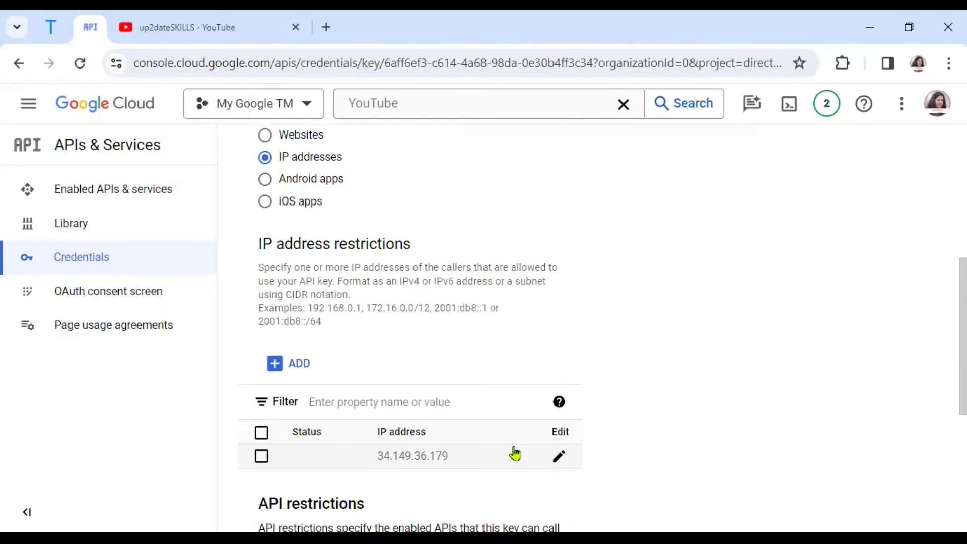
pyautogui.scroll(-2, 458, 429)
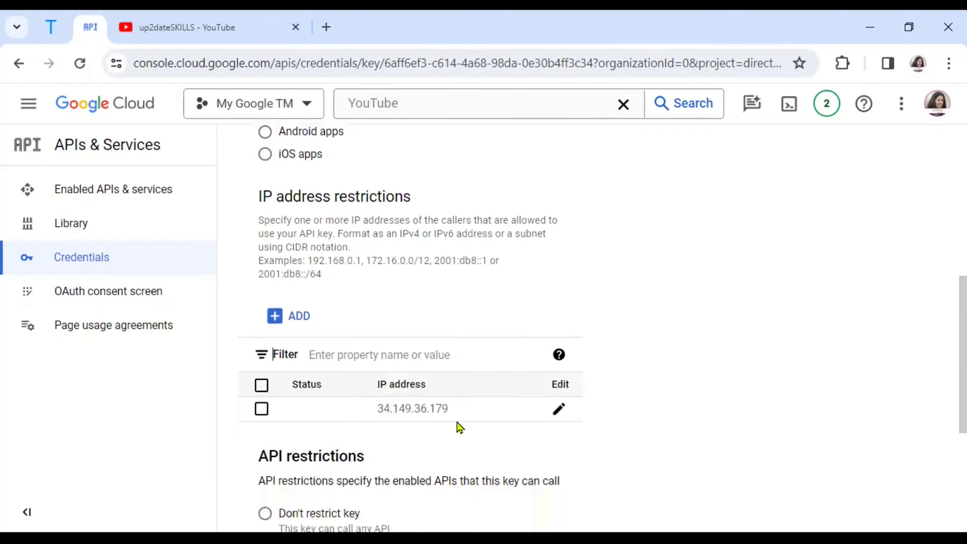
pyautogui.scroll(-2, 453, 425)
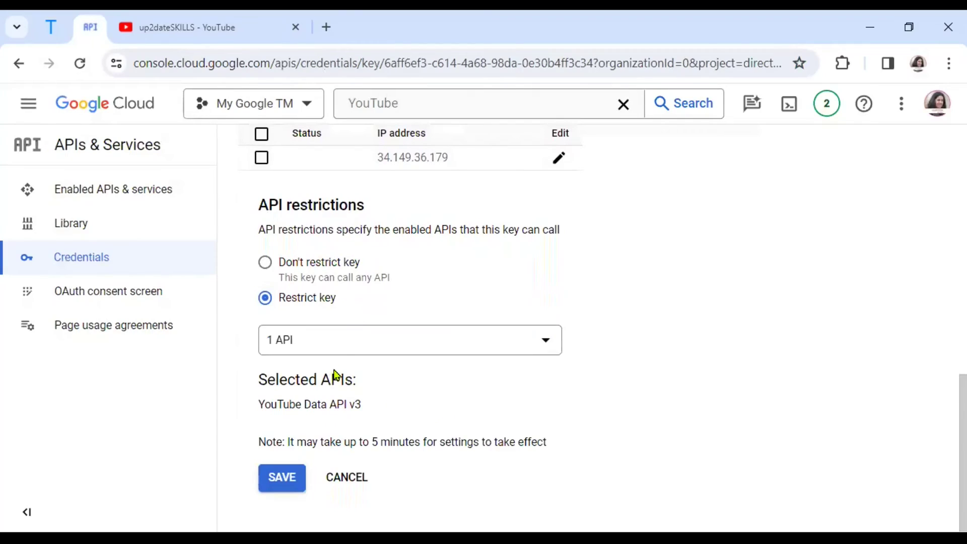
# Limit the key to YouTube Data API v3 only and save the restrictions.
pyautogui.click(345, 348)
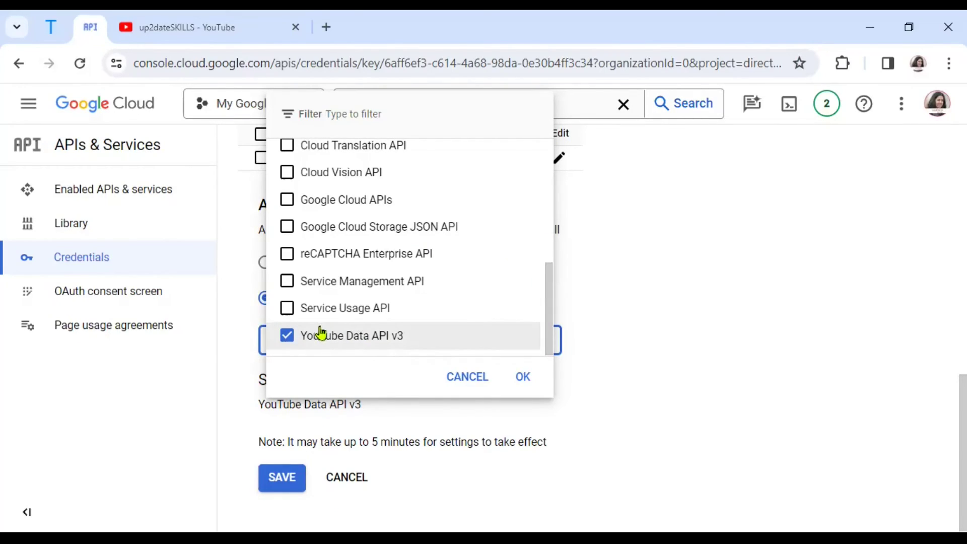
pyautogui.click(528, 382)
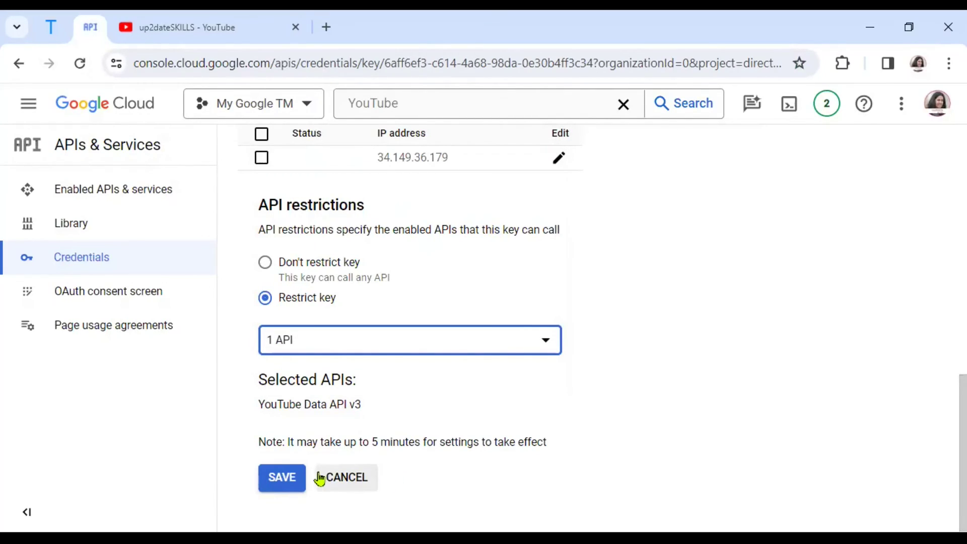
pyautogui.click(283, 478)
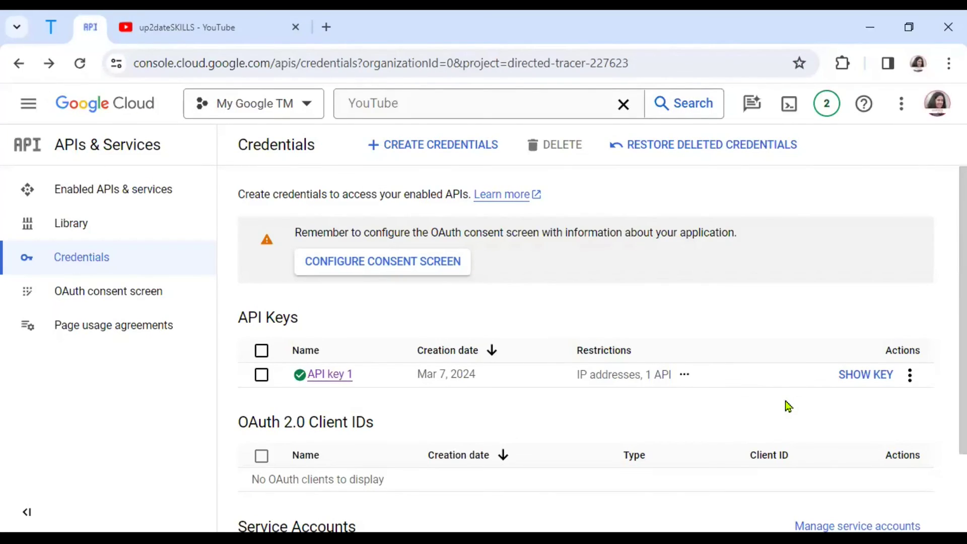
# Reveal and copy API key 1, close its window, and return to the up2dateSKILLS YouTube tab.
pyautogui.click(866, 377)
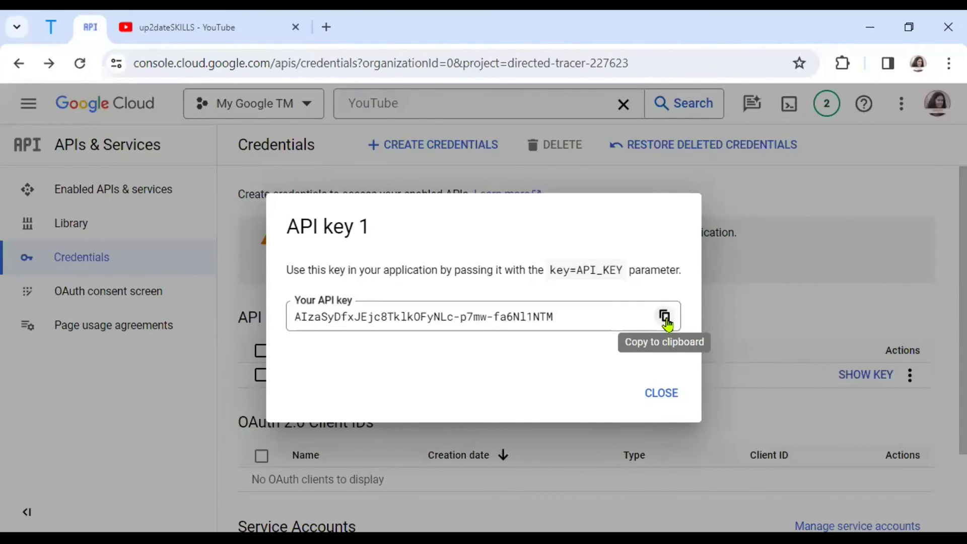
pyautogui.click(665, 318)
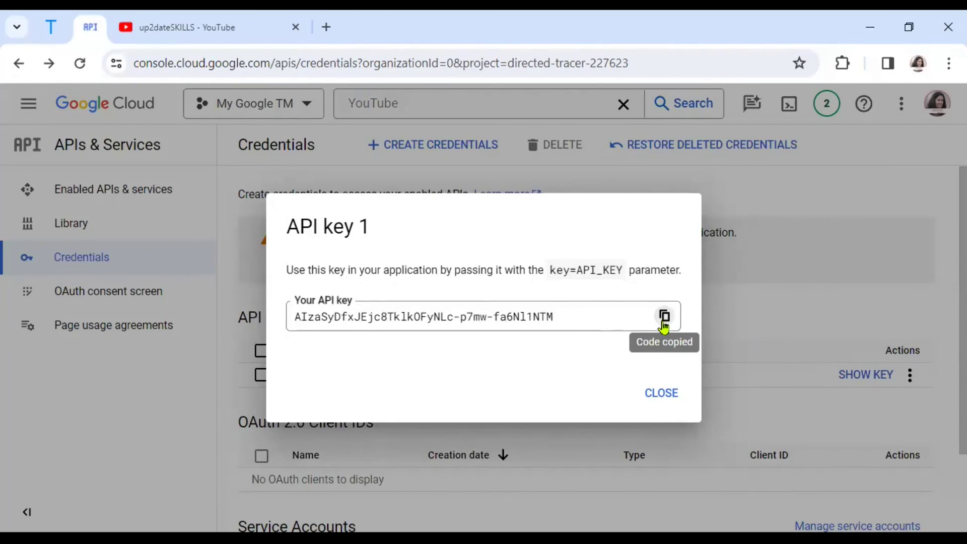
pyautogui.click(659, 400)
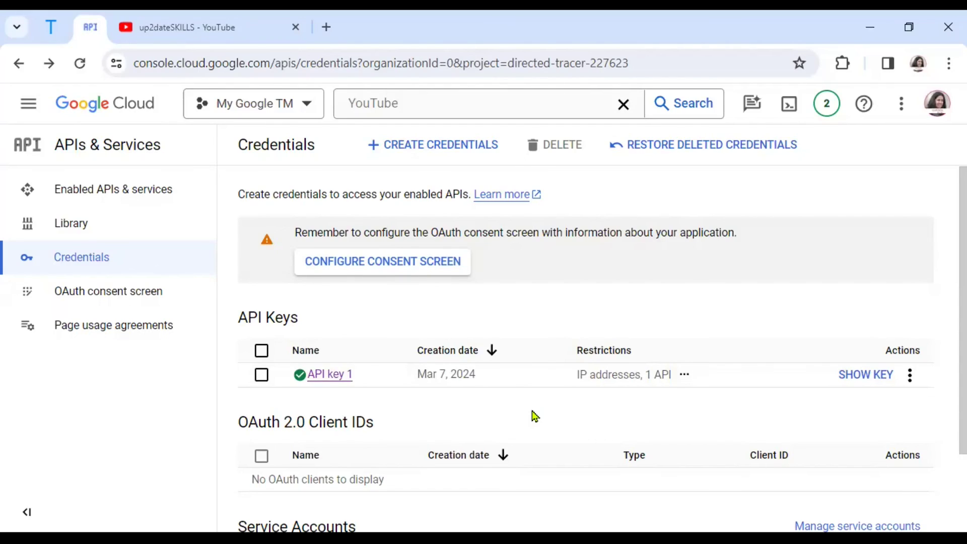
pyautogui.click(253, 27)
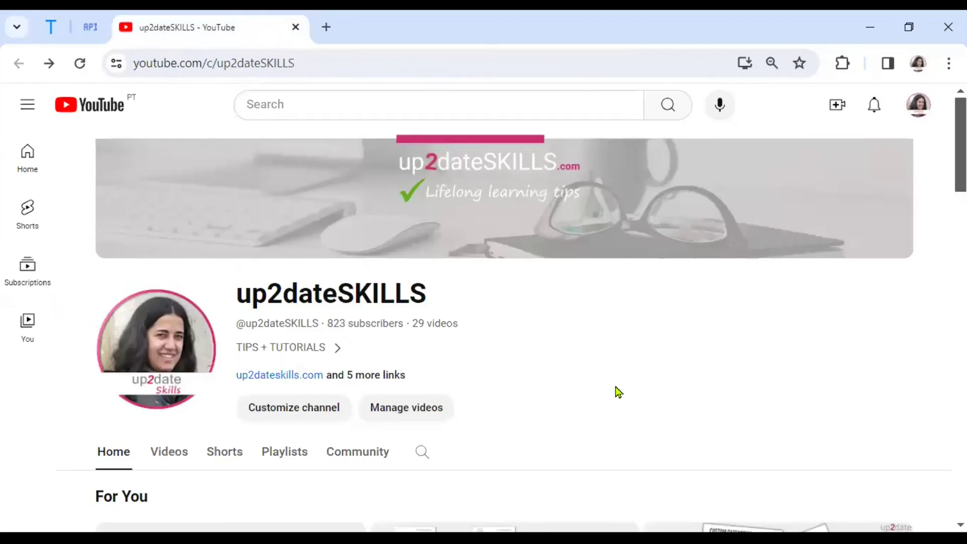